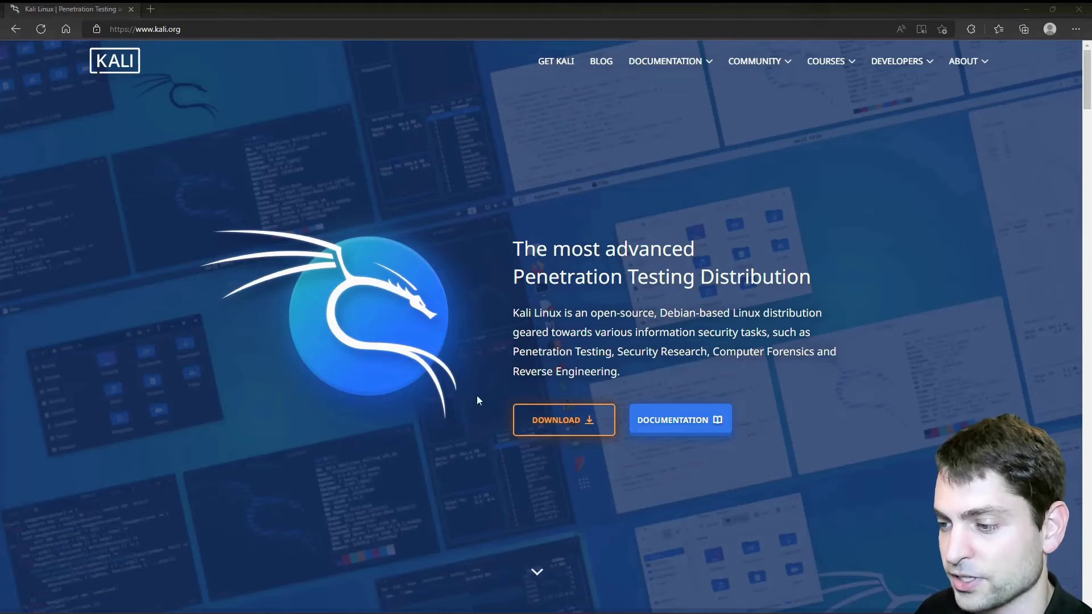
Download the recommended 64-bit bare-metal Kali Linux Installer ISO from the Kali download page
click(564, 421)
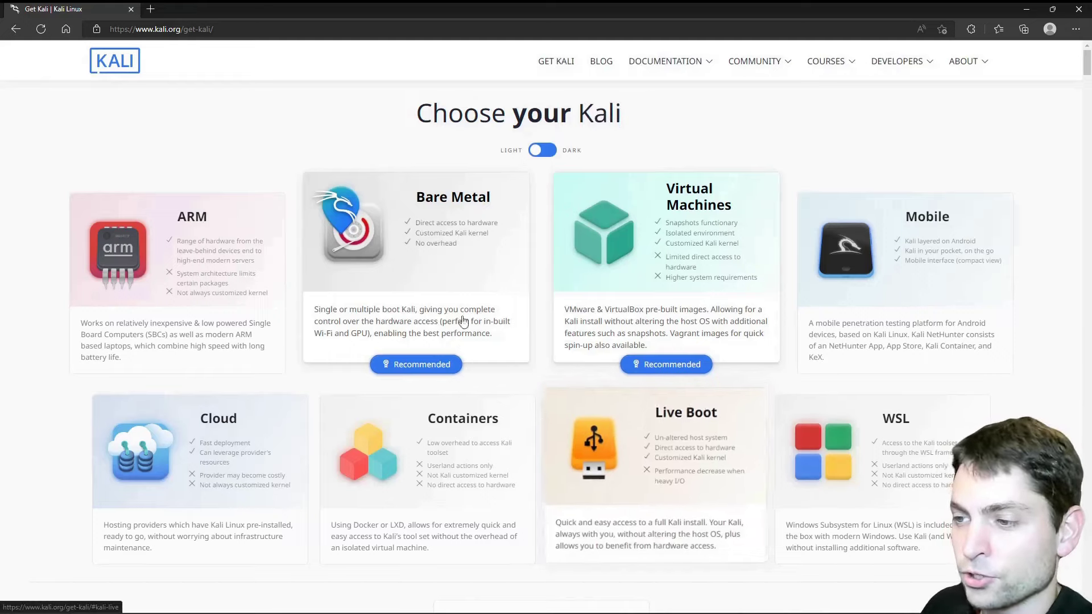
click(445, 284)
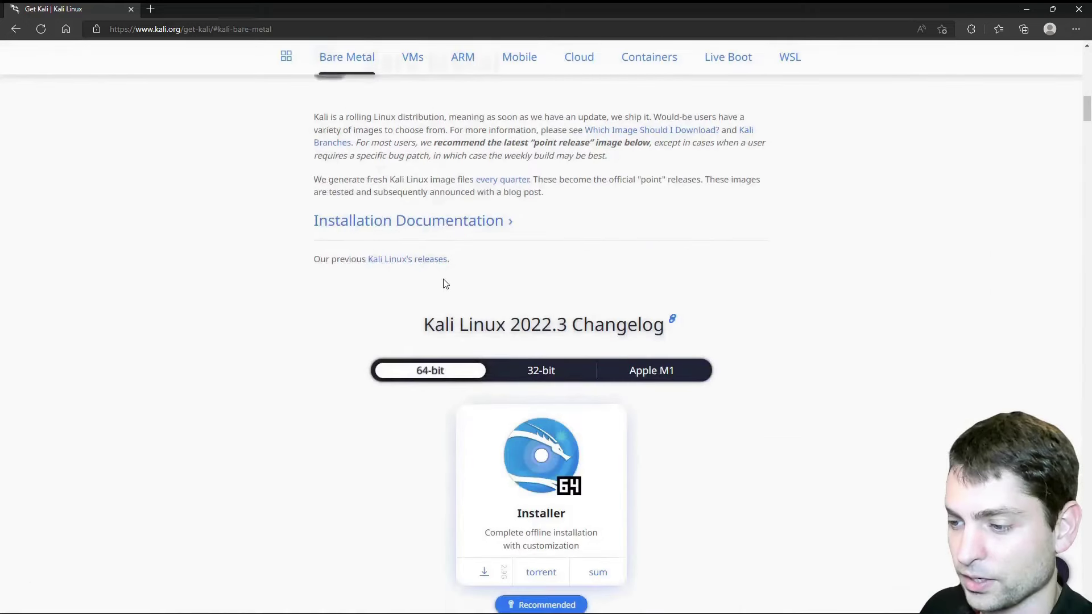
scroll(445, 283, down, 5)
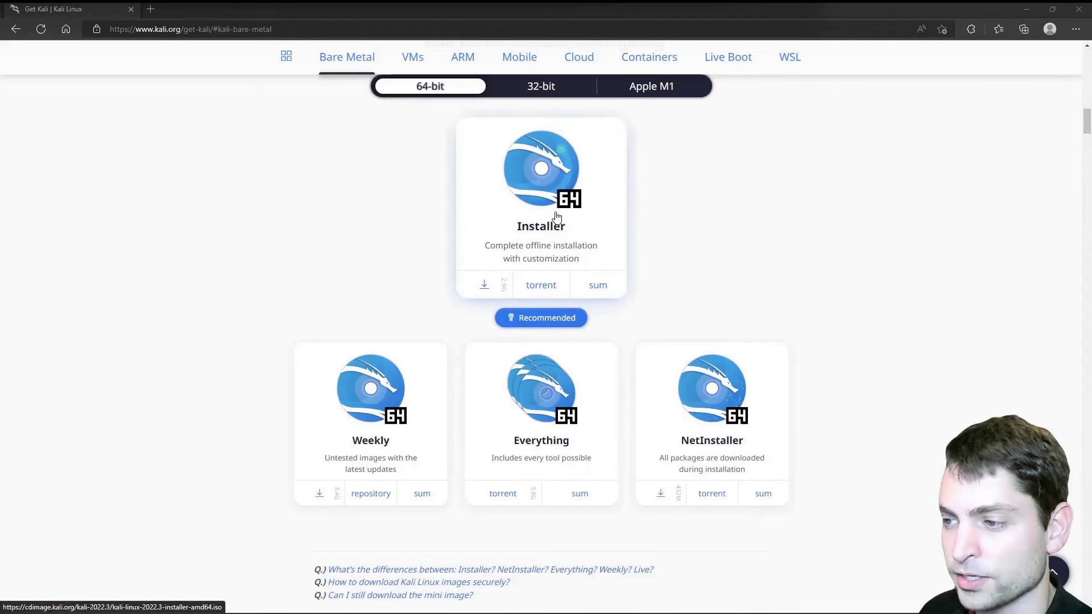
click(557, 217)
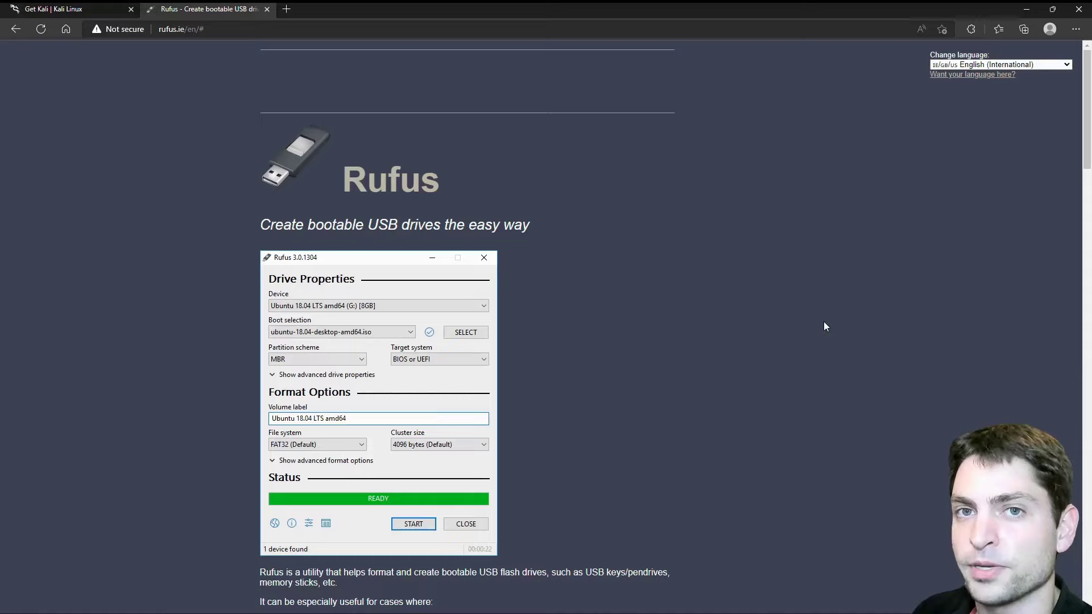
Download Rufus 3.20 from rufus.ie and launch it from Edge's Downloads panel
scroll(723, 190, down, 5)
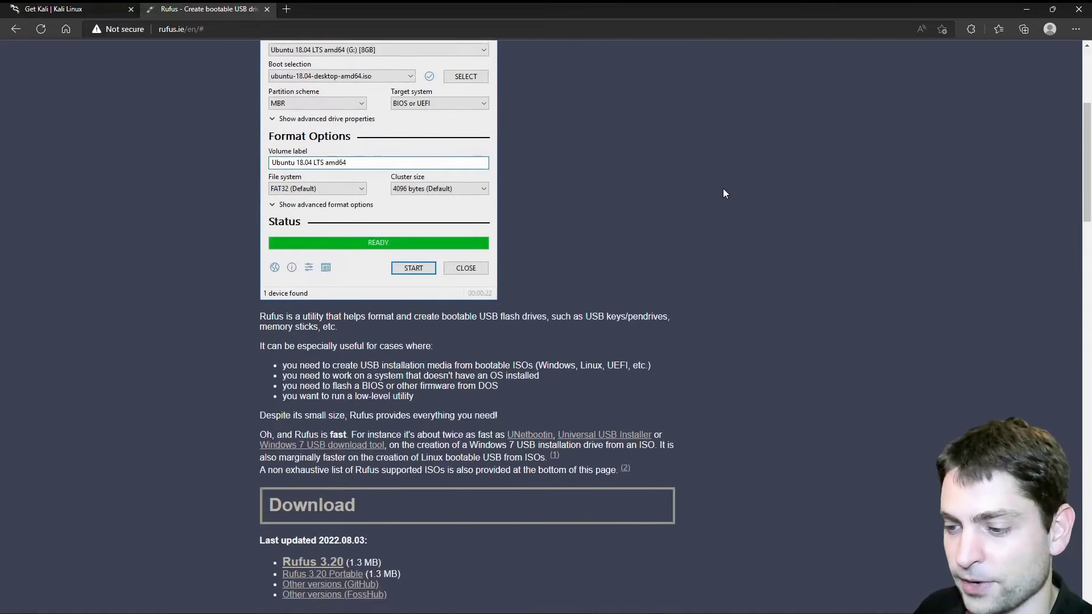
scroll(724, 193, down, 6)
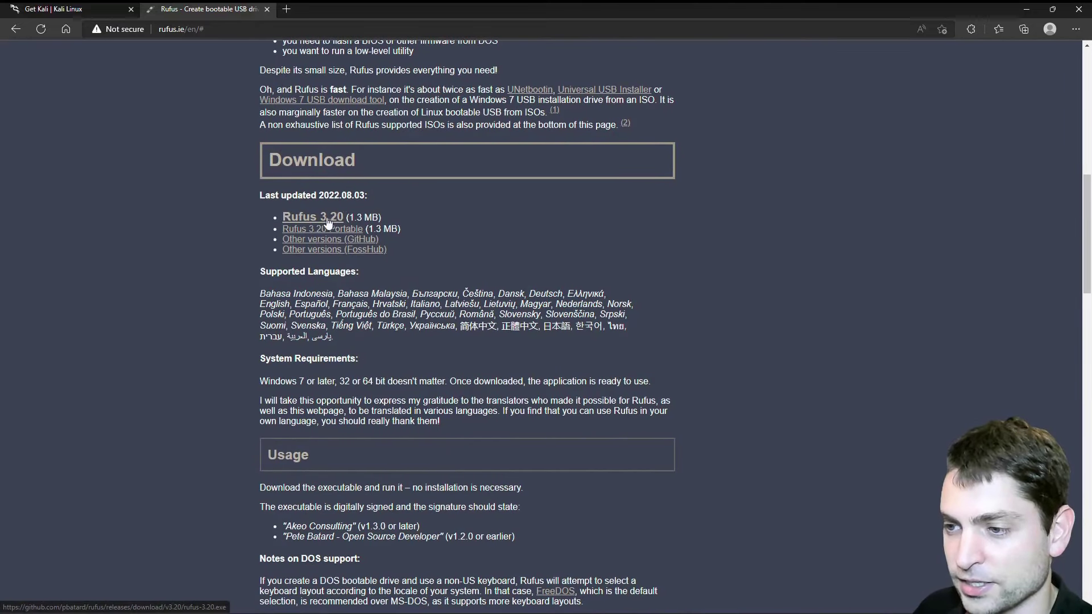
click(329, 219)
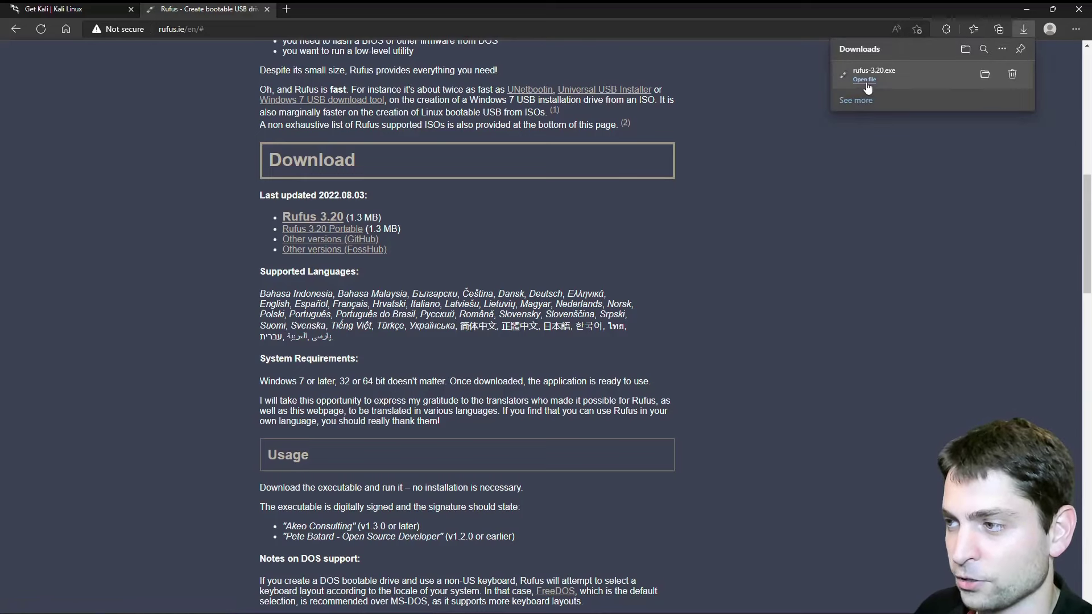
click(865, 79)
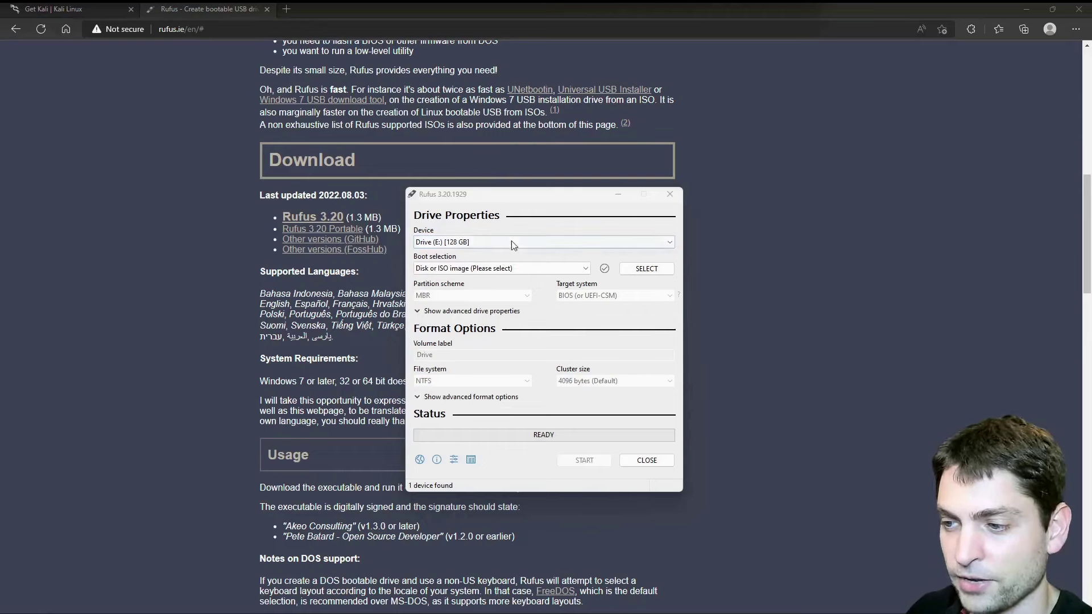
Set Rufus to write the Kali installer ISO to Drive (E:)
click(670, 243)
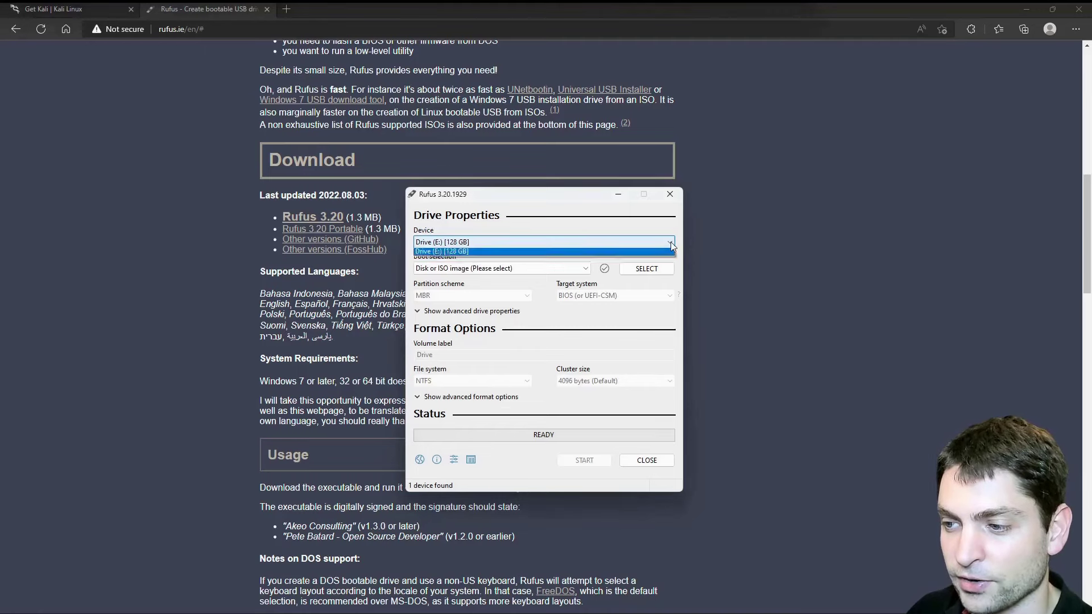
click(493, 255)
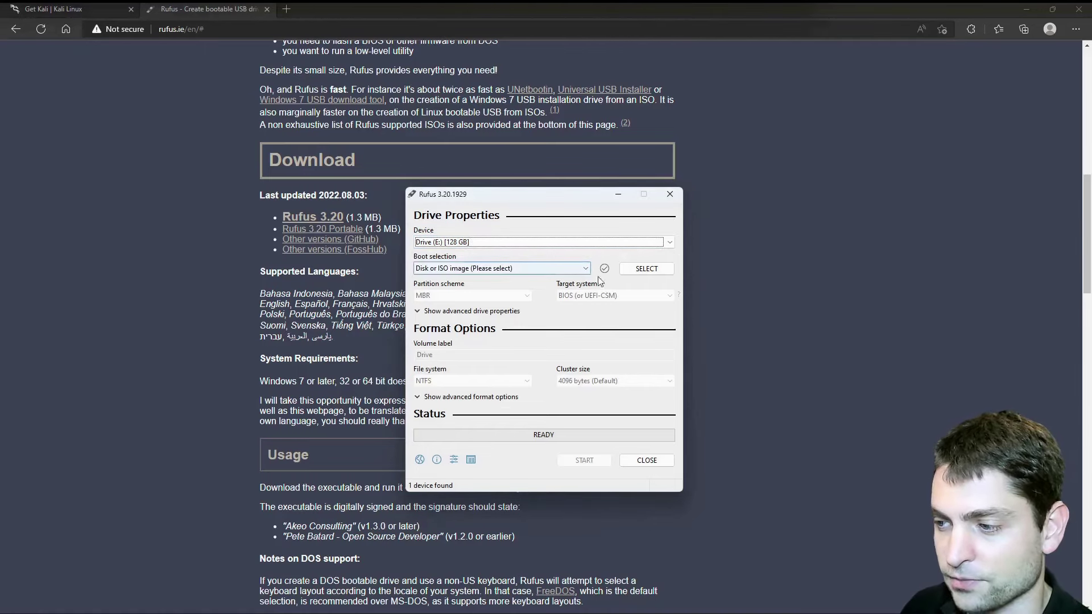
click(646, 268)
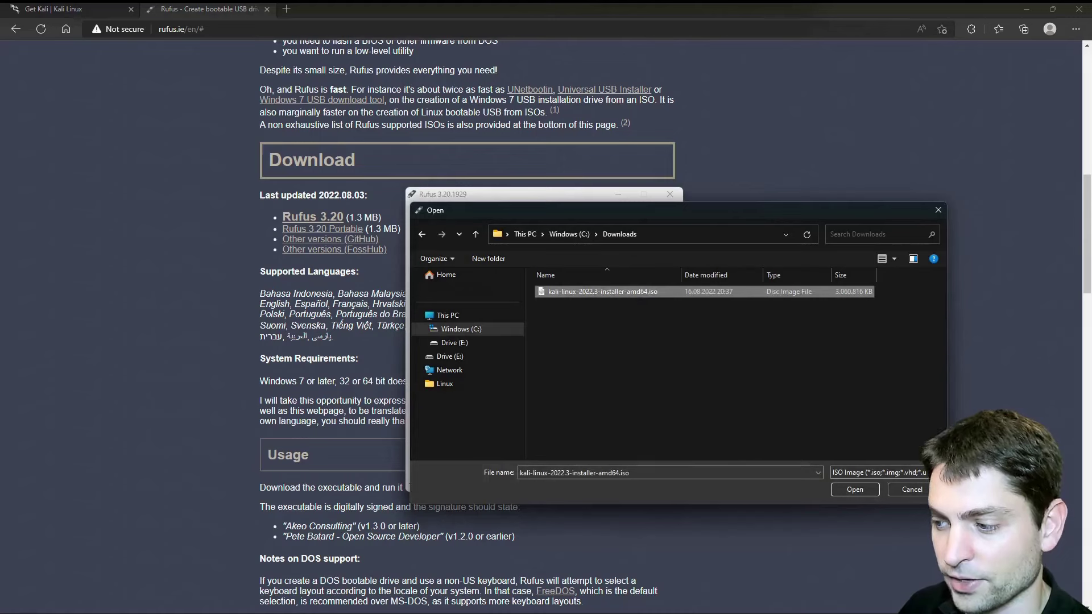
click(855, 490)
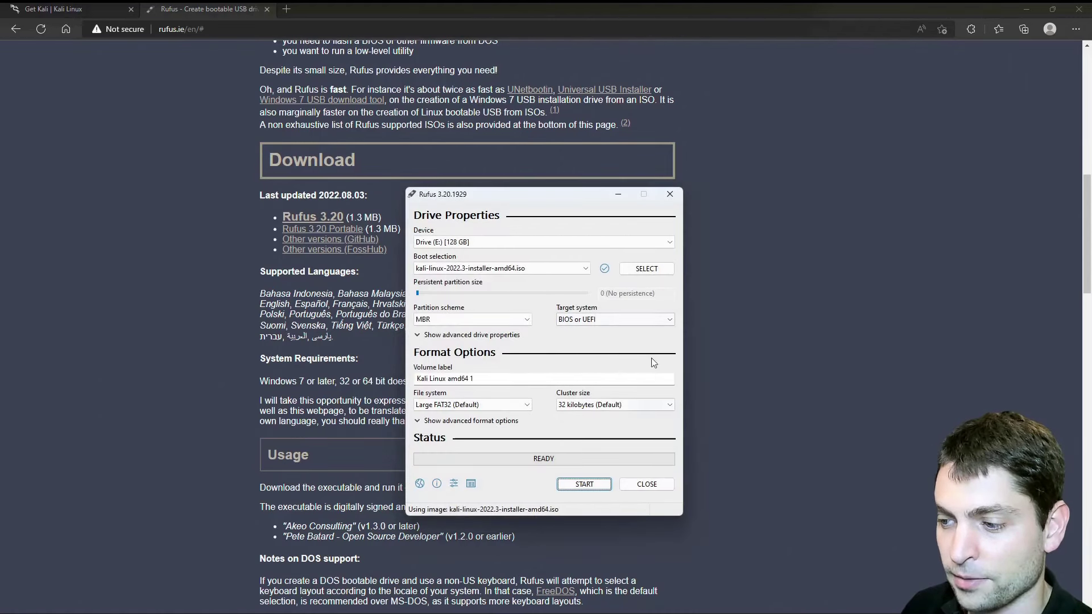
Write the image in ISO Image mode, confirm erasing Drive (E:), and close Rufus
click(594, 484)
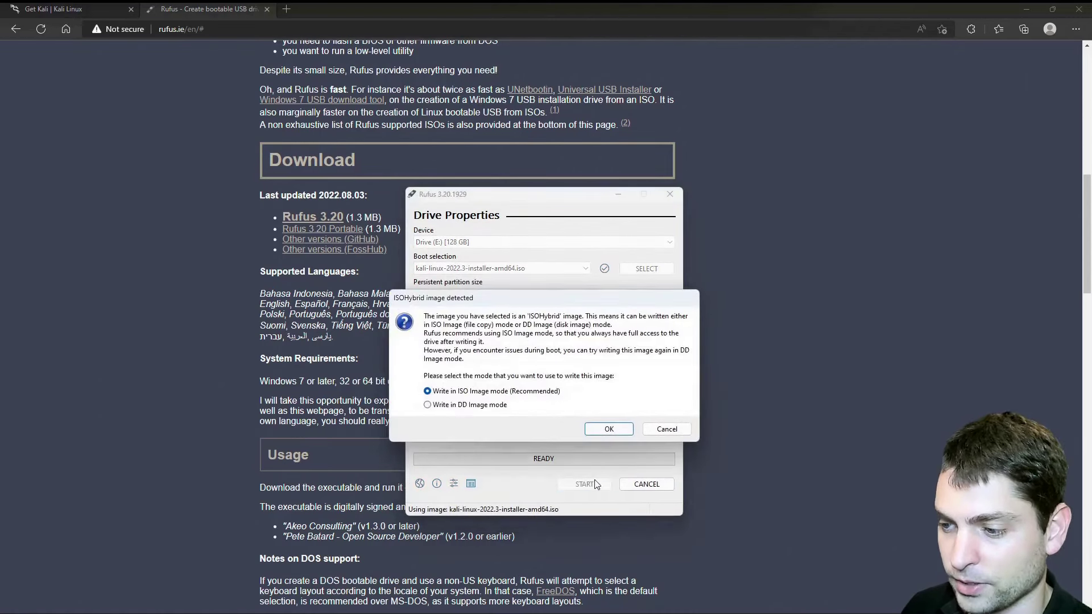
click(607, 431)
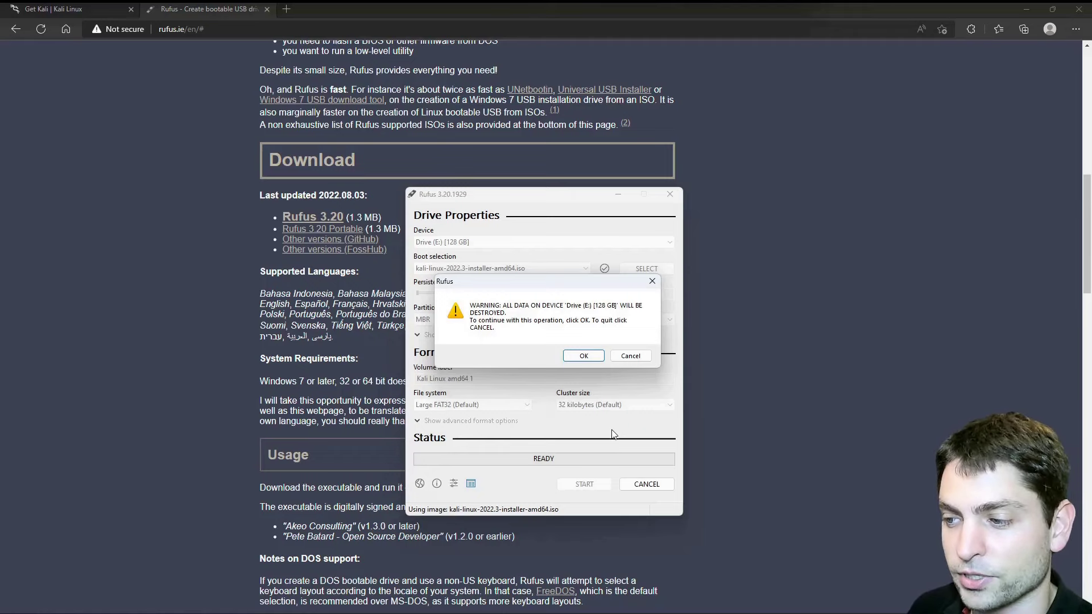
click(584, 356)
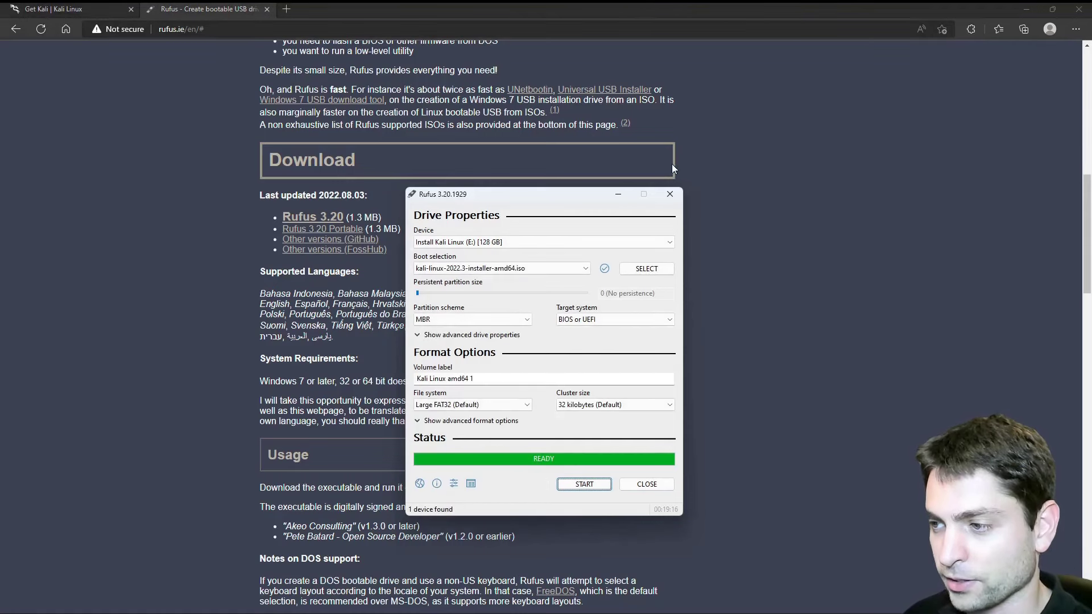
click(670, 194)
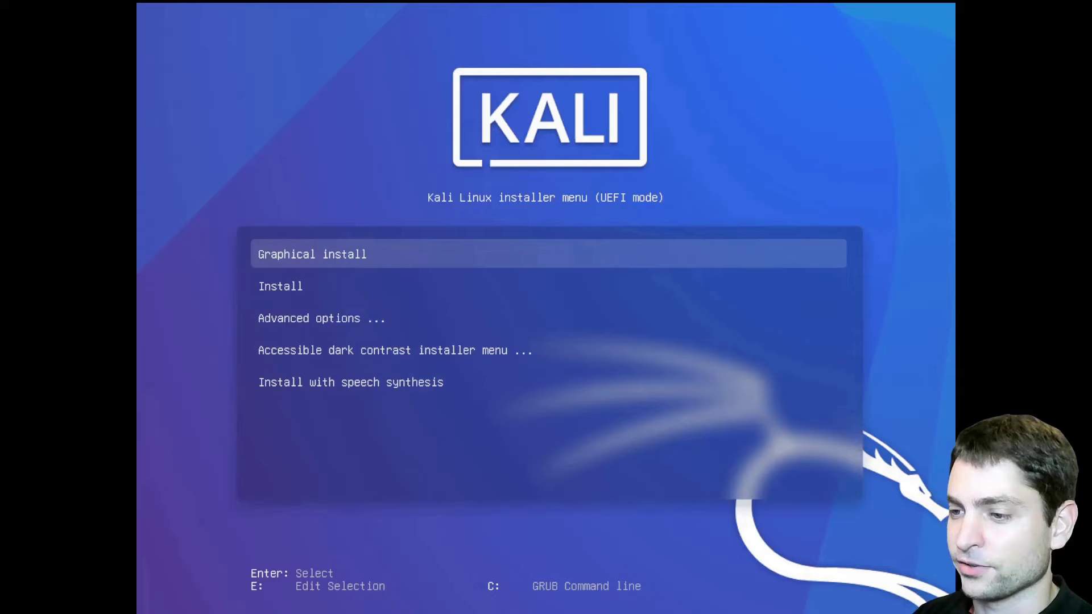
Start Graphical install with English, United States, hostname kali and an empty domain name
key(Return)
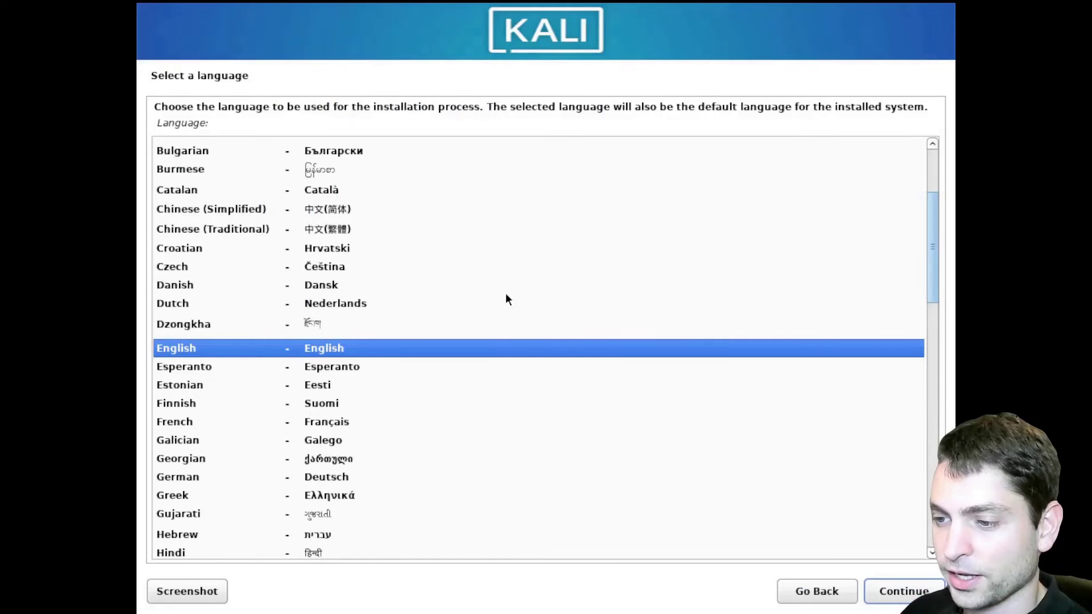
click(918, 594)
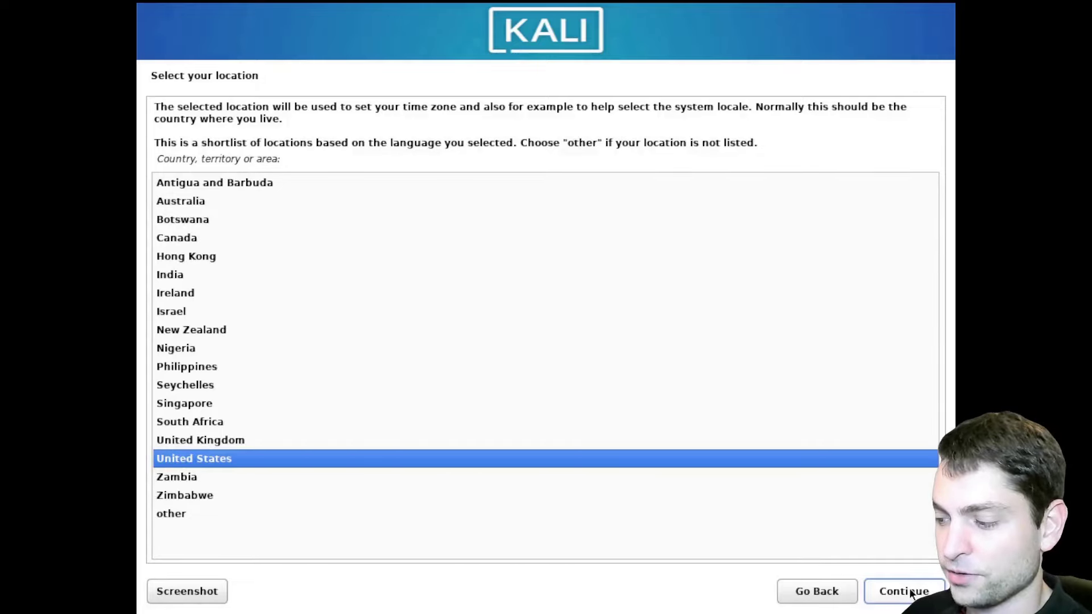
click(911, 593)
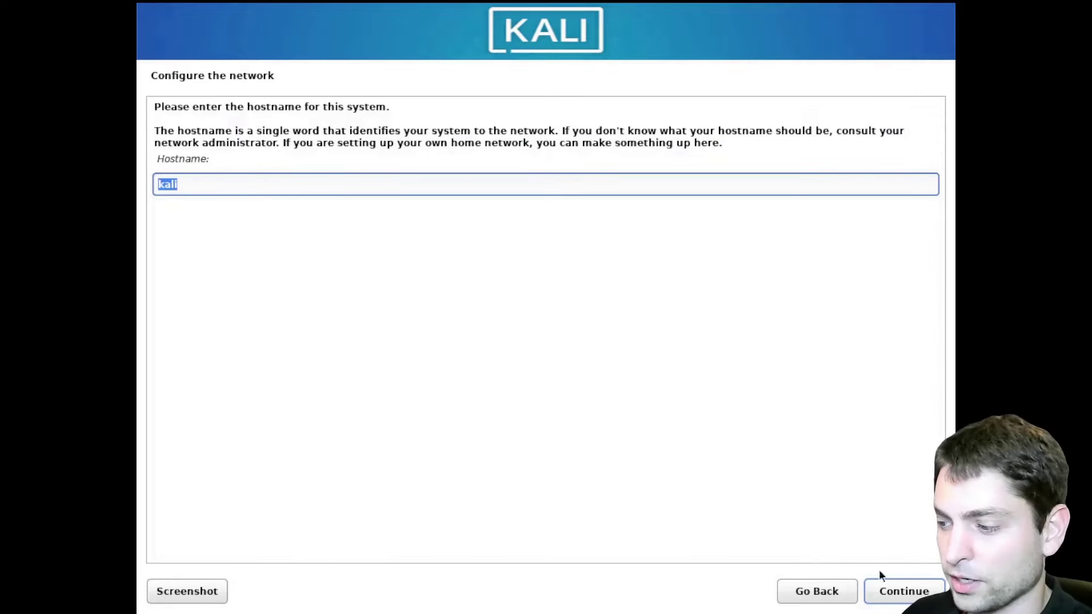
click(910, 592)
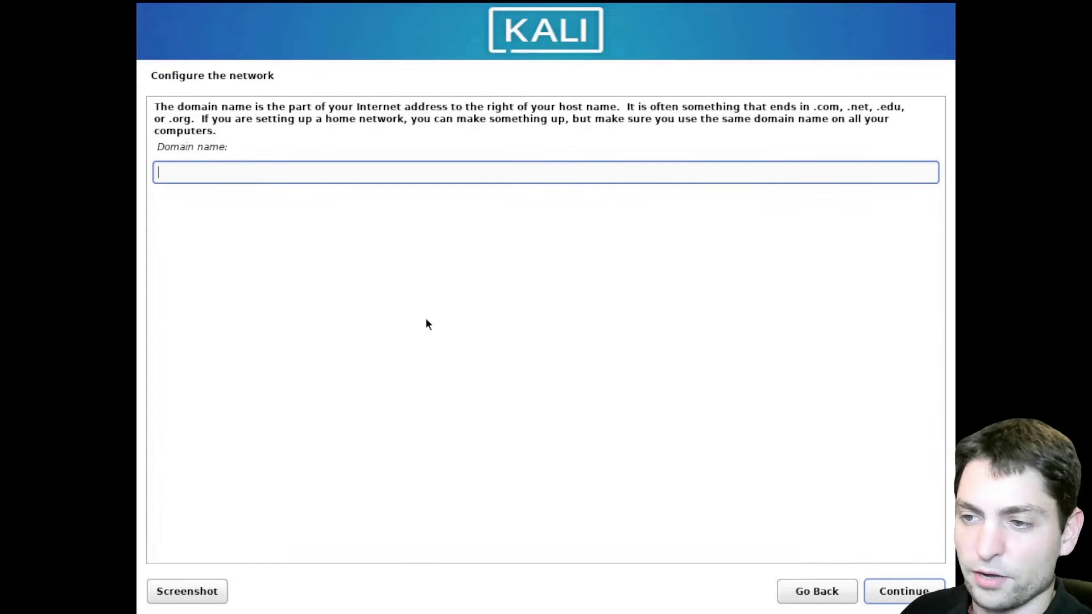
key(Return)
Enter the new user's full name, keep the suggested username, set a password, and pick Eastern time
text(A)
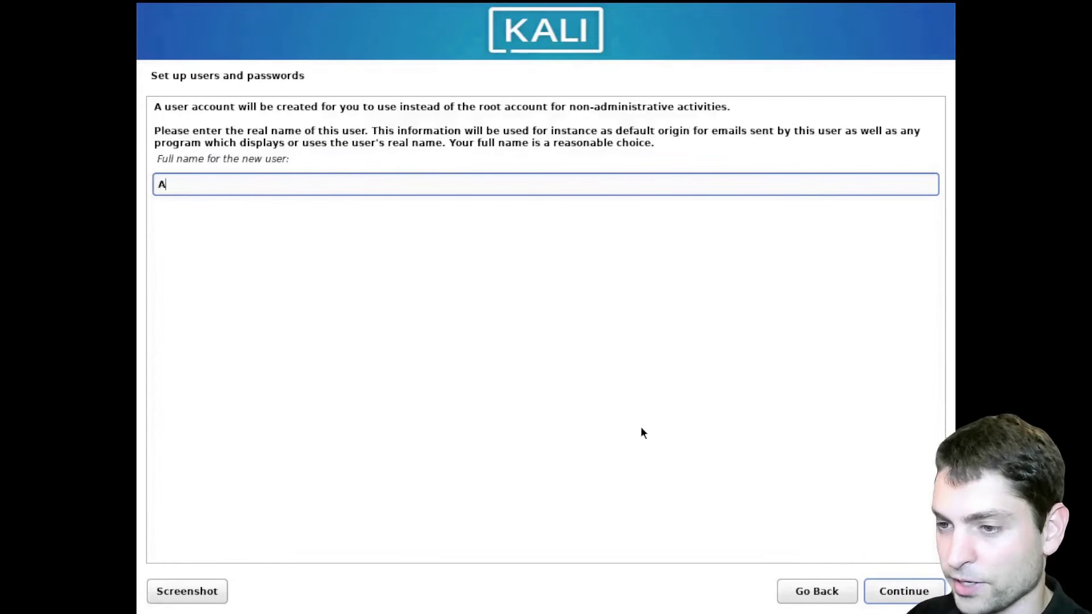
text(gileDevArt)
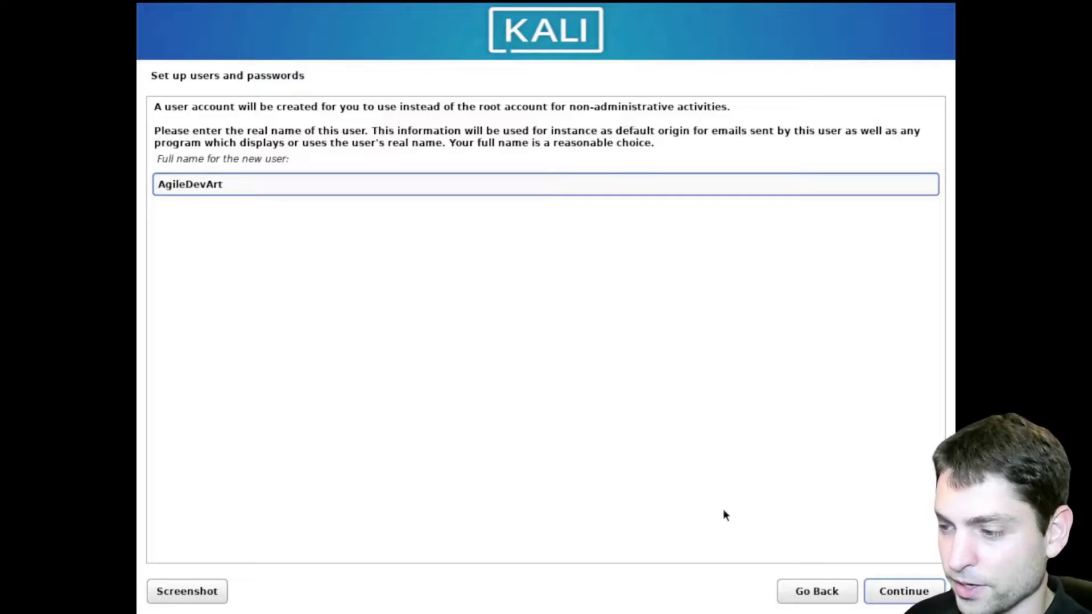
click(886, 592)
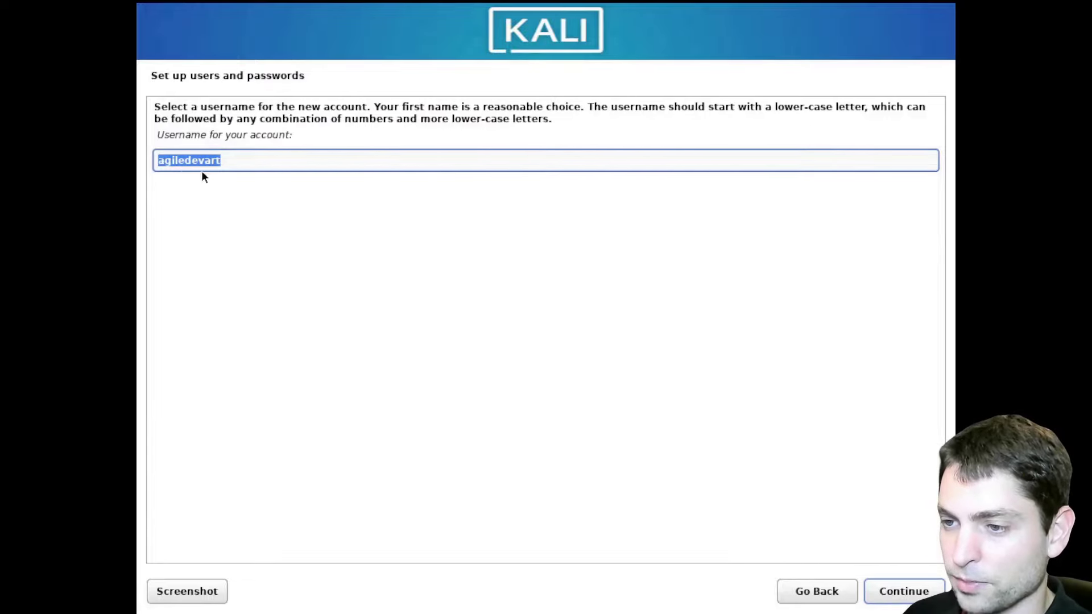
key(Return)
text(*****)
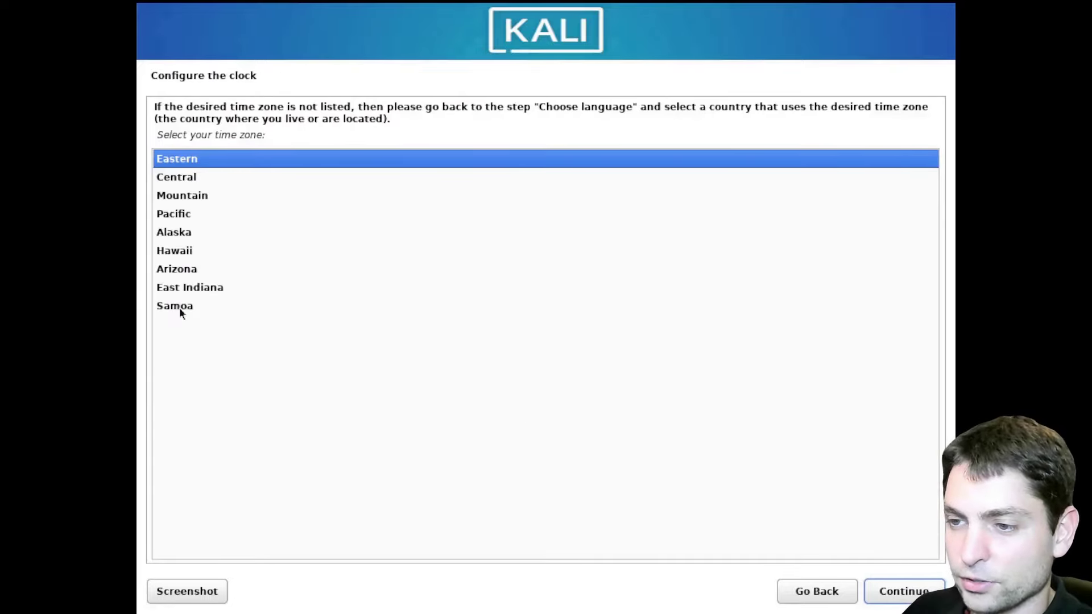
click(904, 594)
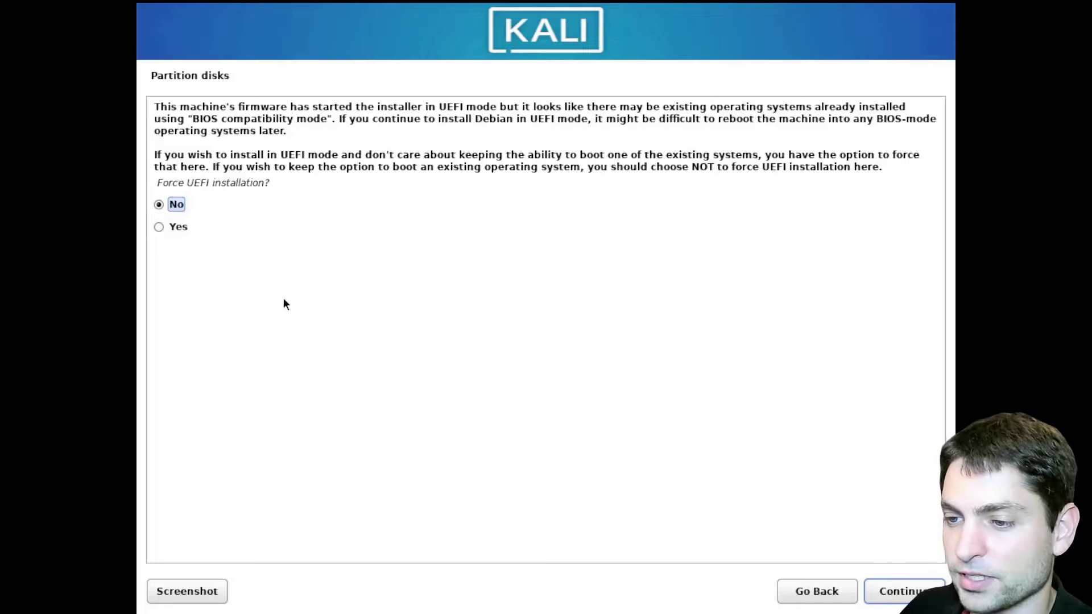
Force UEFI installation and guide-partition the entire 128 GB SanDisk Extreme Pro disk (sdc)
click(160, 228)
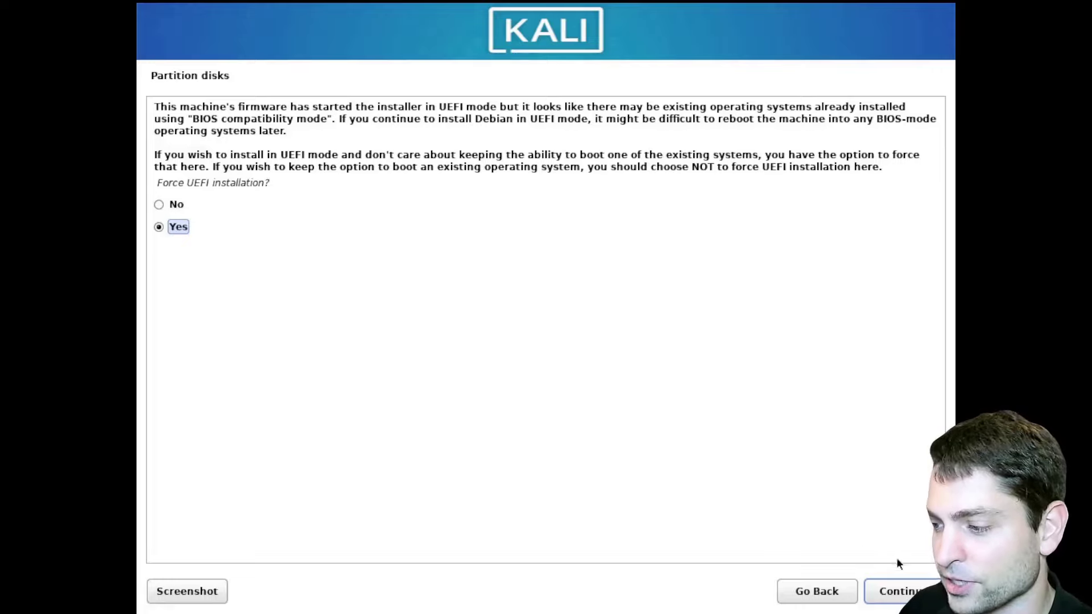
click(894, 591)
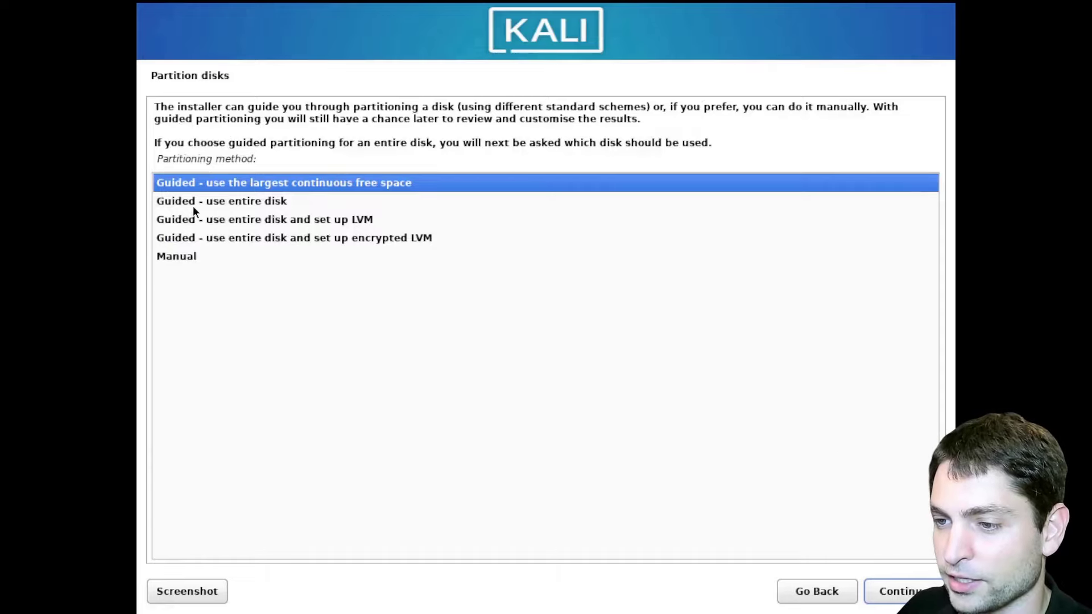
double_click(279, 202)
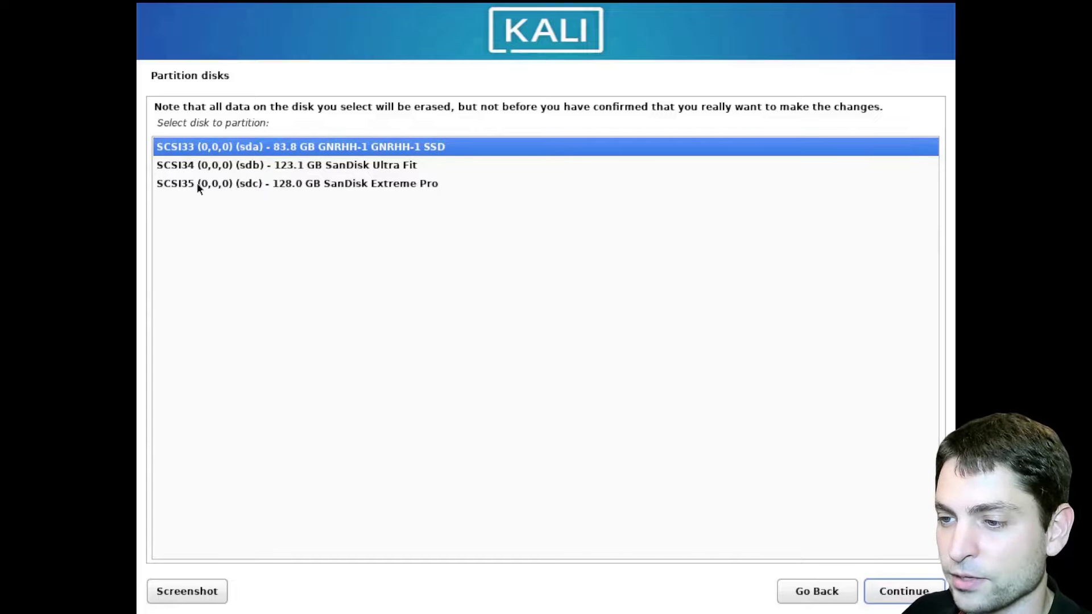
click(244, 186)
key(Return)
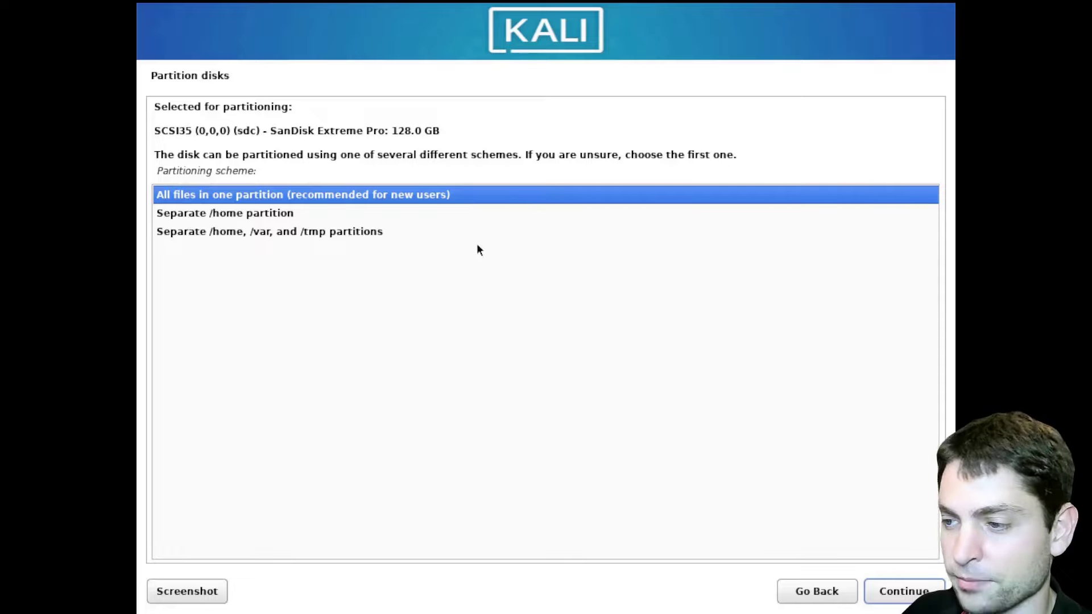
Put all files in one partition, write changes to disk, and install Xfce with top10 and default tools
click(905, 591)
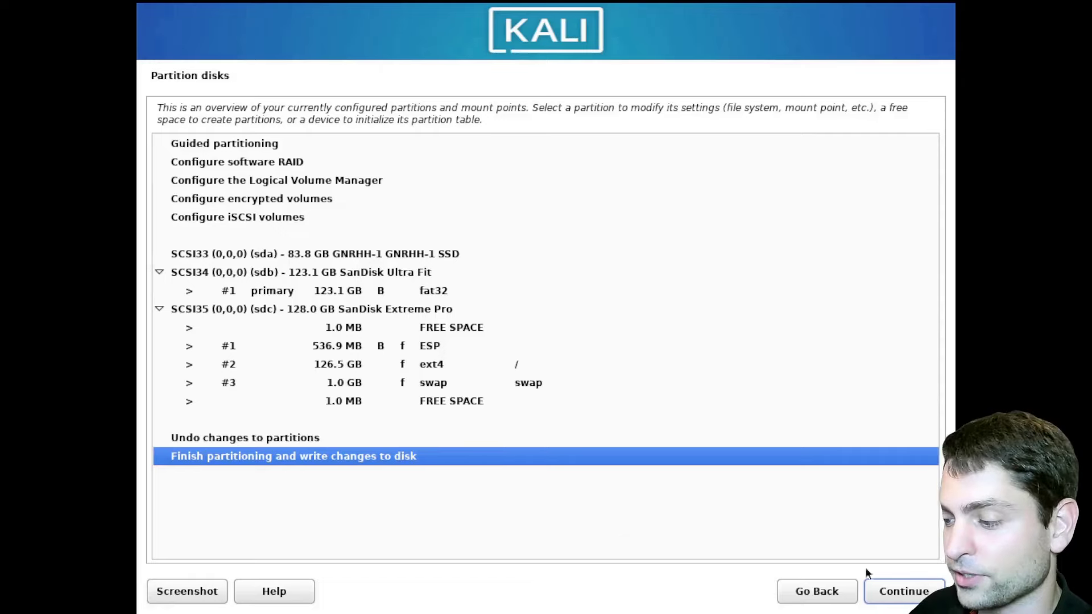
click(891, 597)
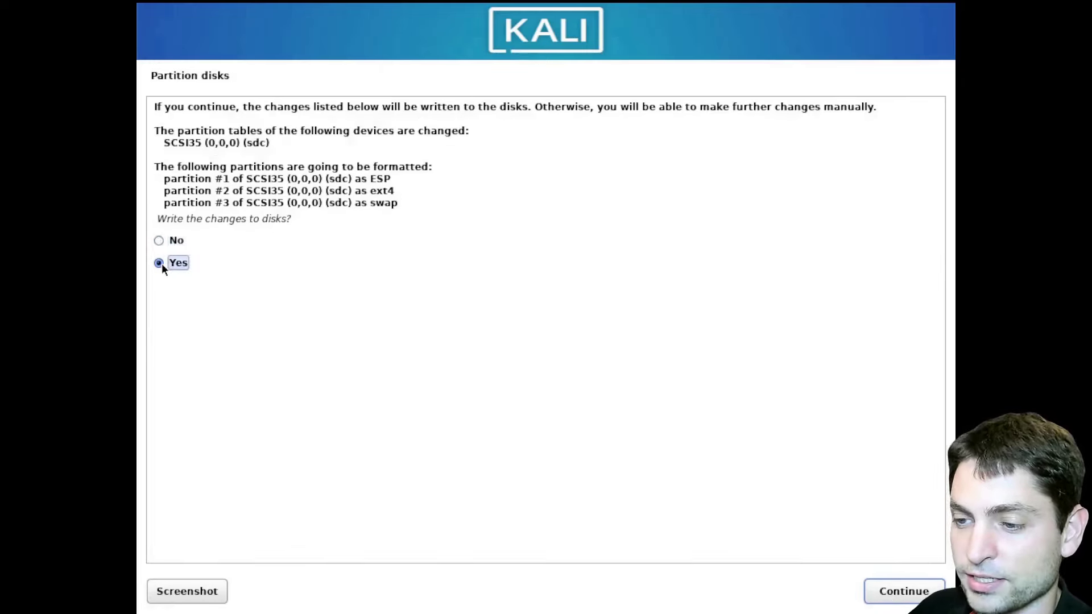
click(885, 597)
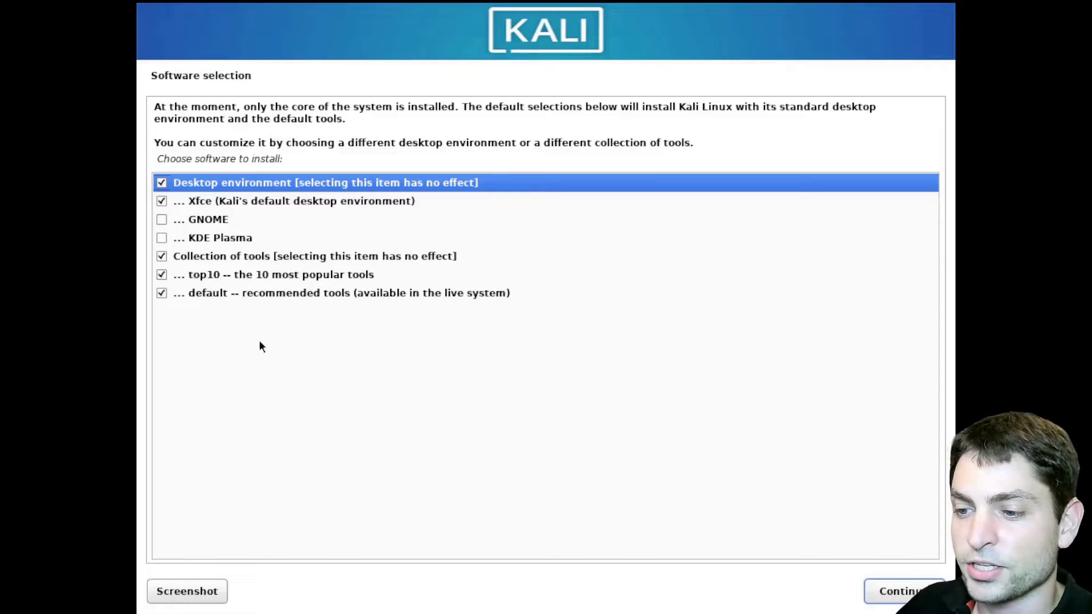
click(163, 292)
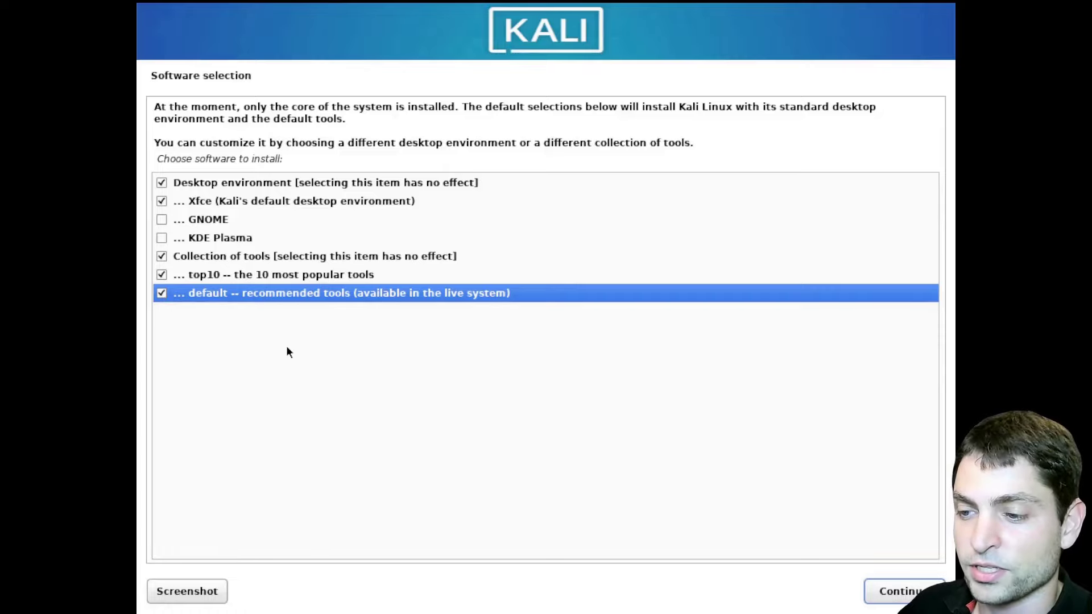
click(890, 591)
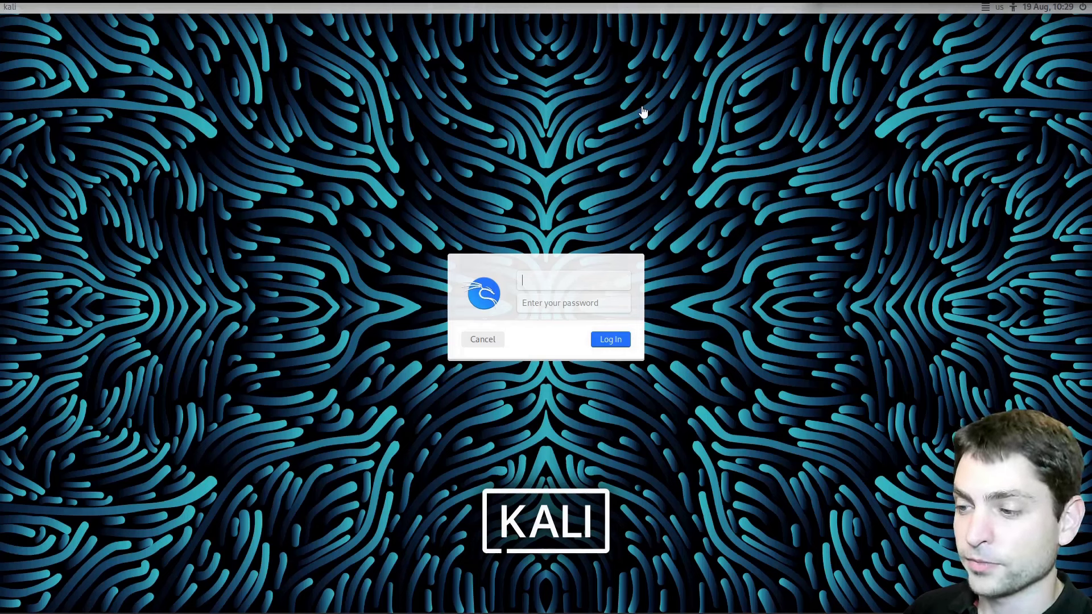
Log in to the Kali Xfce desktop with the new account's username and password
text(agile)
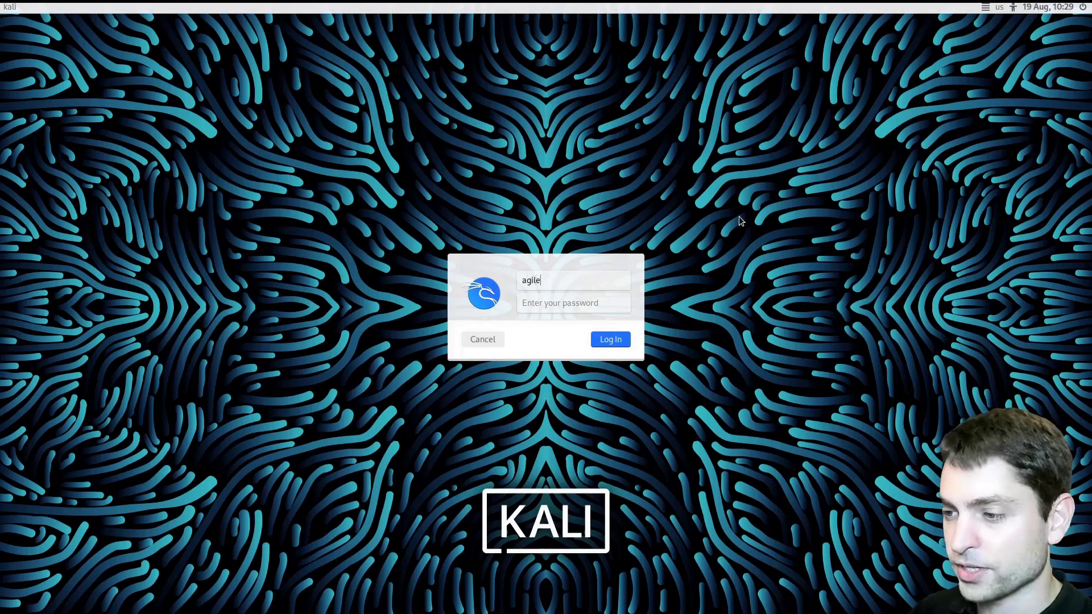
text(hunt)
key(Tab)
text(passwd)
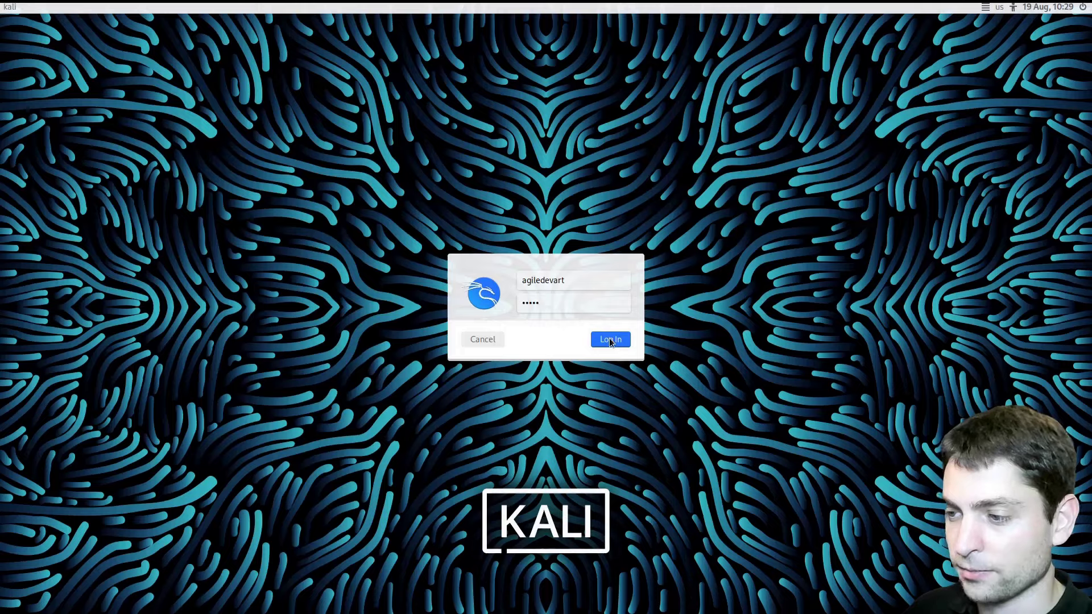
click(610, 339)
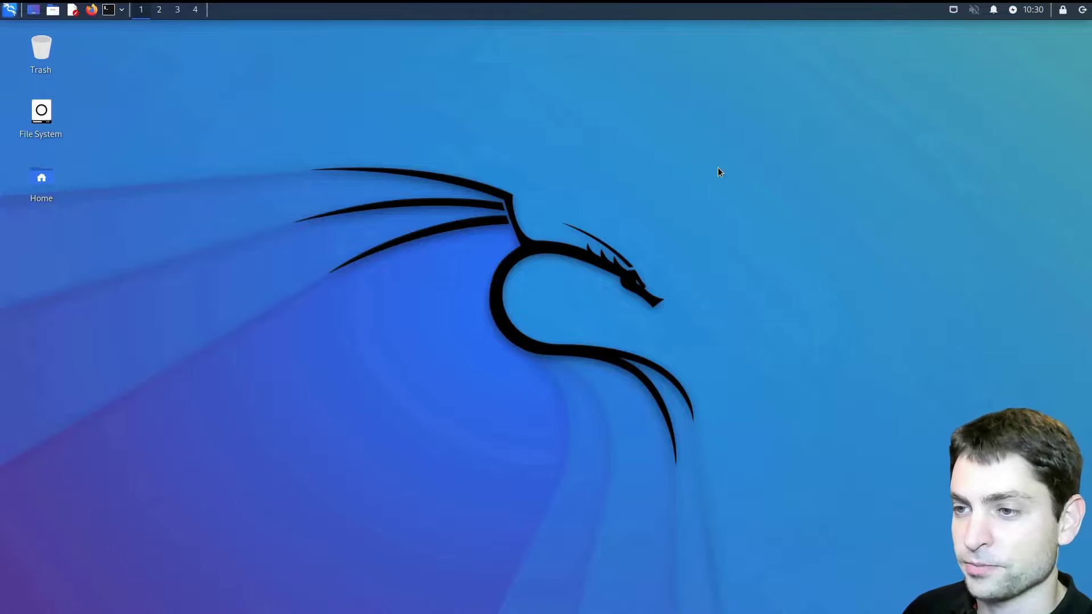
Launch Thunar as root by running sudo thunar in a terminal
click(108, 10)
text(sudo)
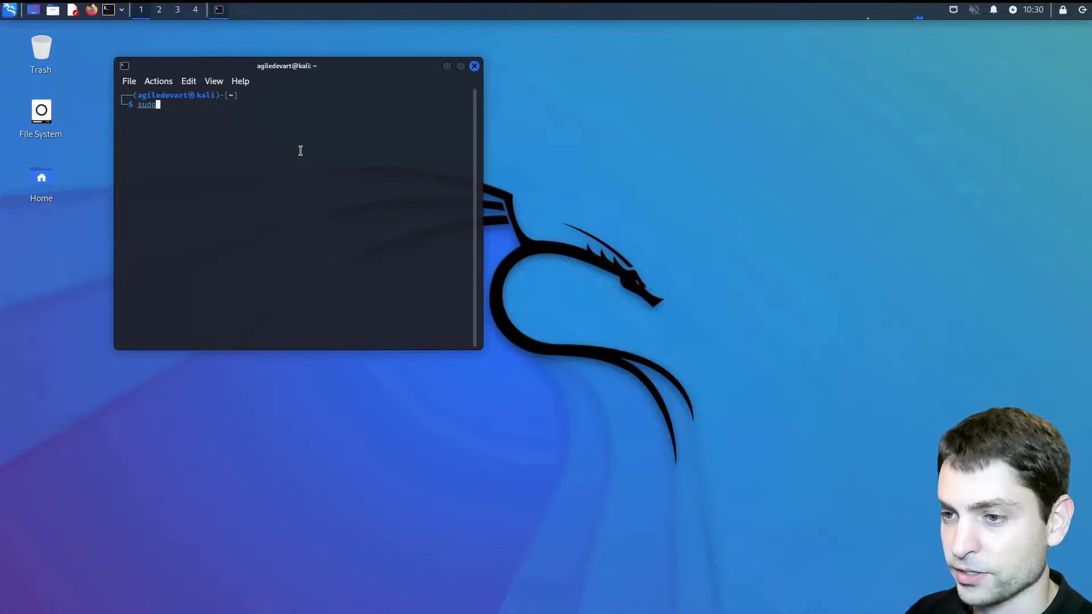
text( thunar)
key(Return)
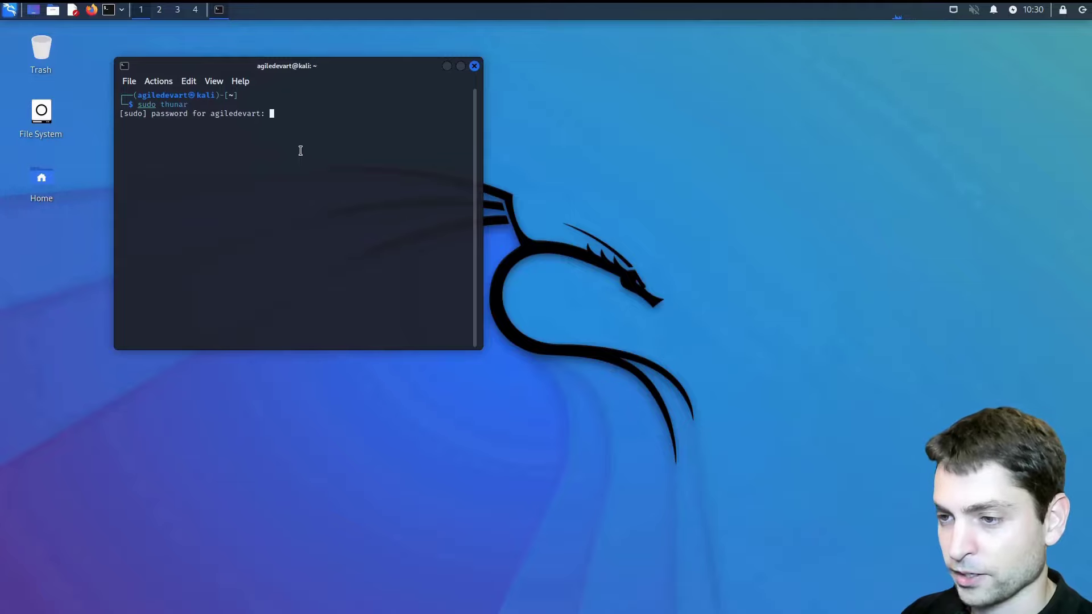
key(Return)
Browse to /boot/efi/EFI and confirm it holds only a kali folder, no BOOT folder
click(412, 294)
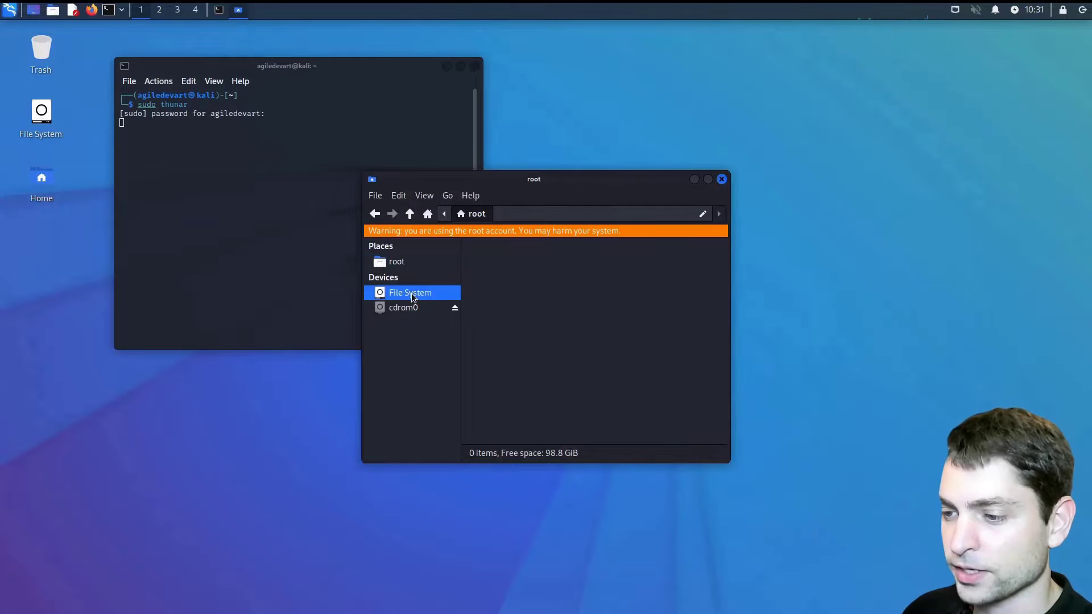
click(551, 254)
double_click(551, 253)
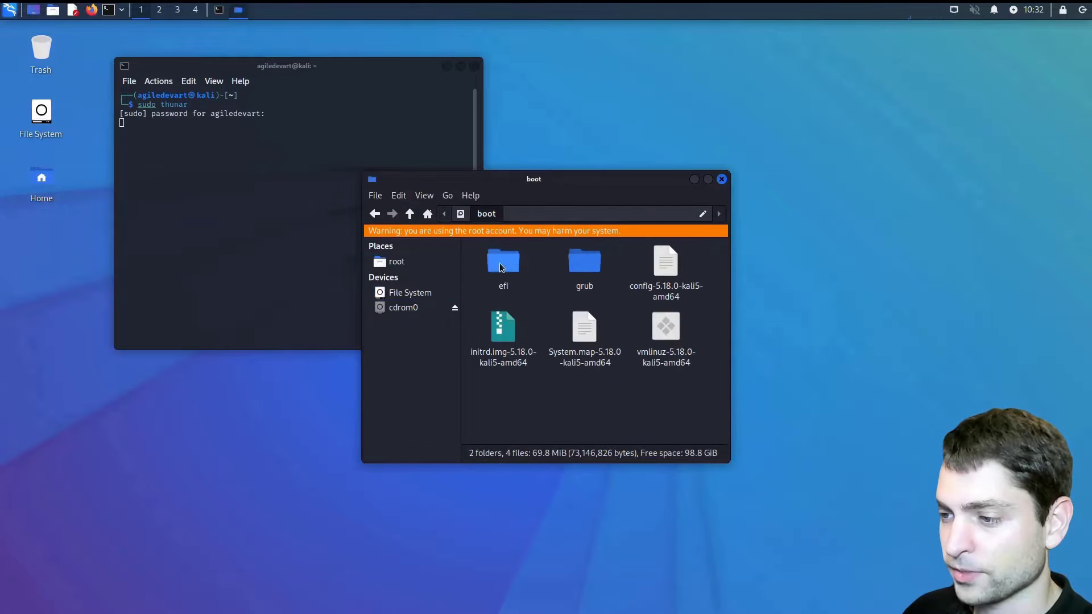
click(498, 268)
double_click(498, 268)
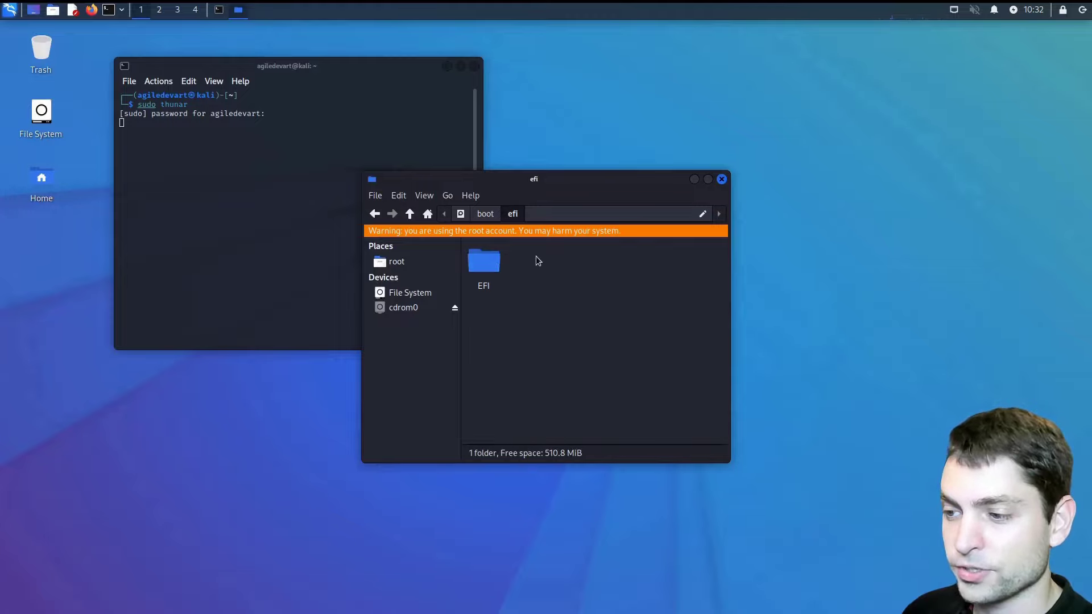
double_click(484, 263)
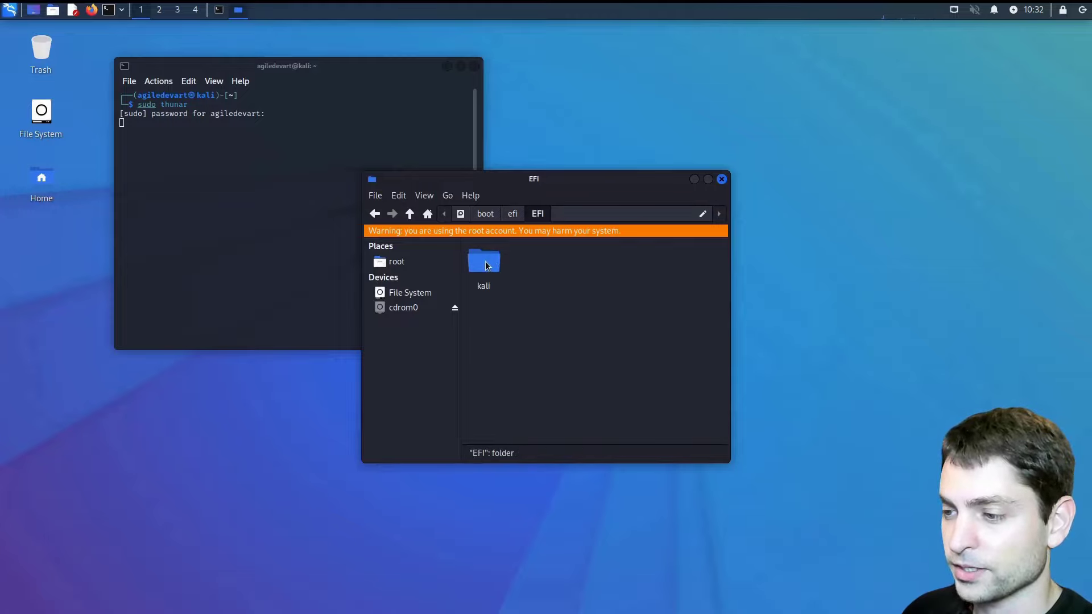
double_click(493, 266)
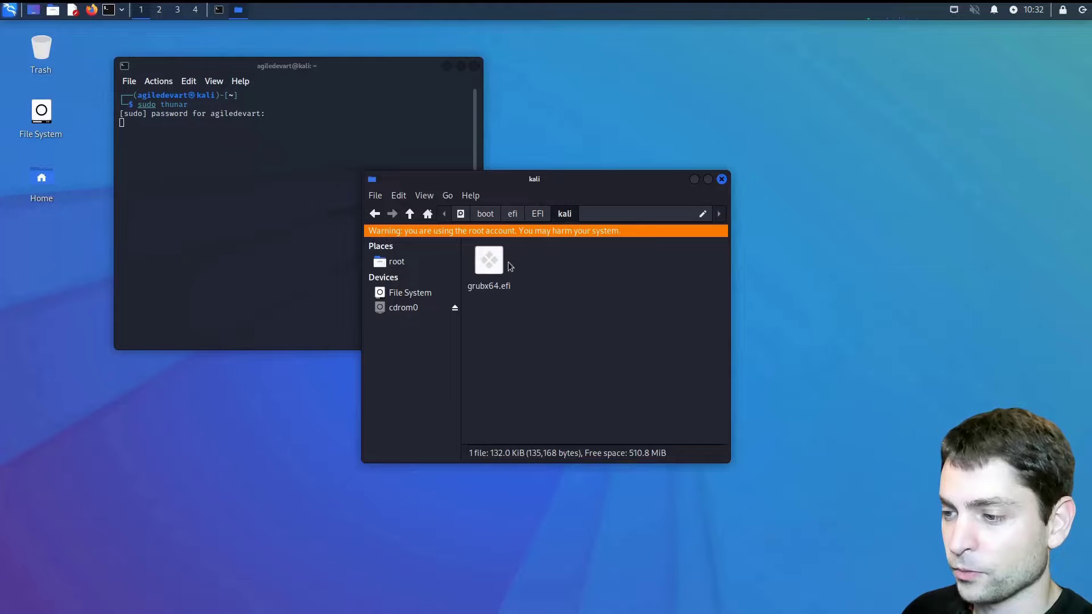
click(537, 213)
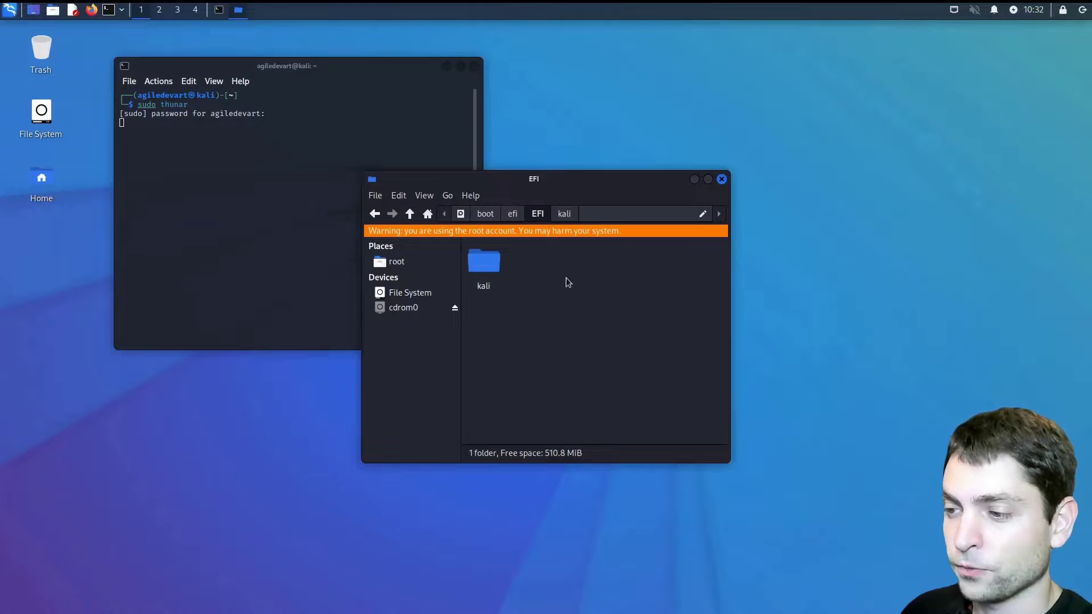
Close Thunar and run sudo grub-install --removable --recheck --efi-directory=/boot/efi
click(721, 179)
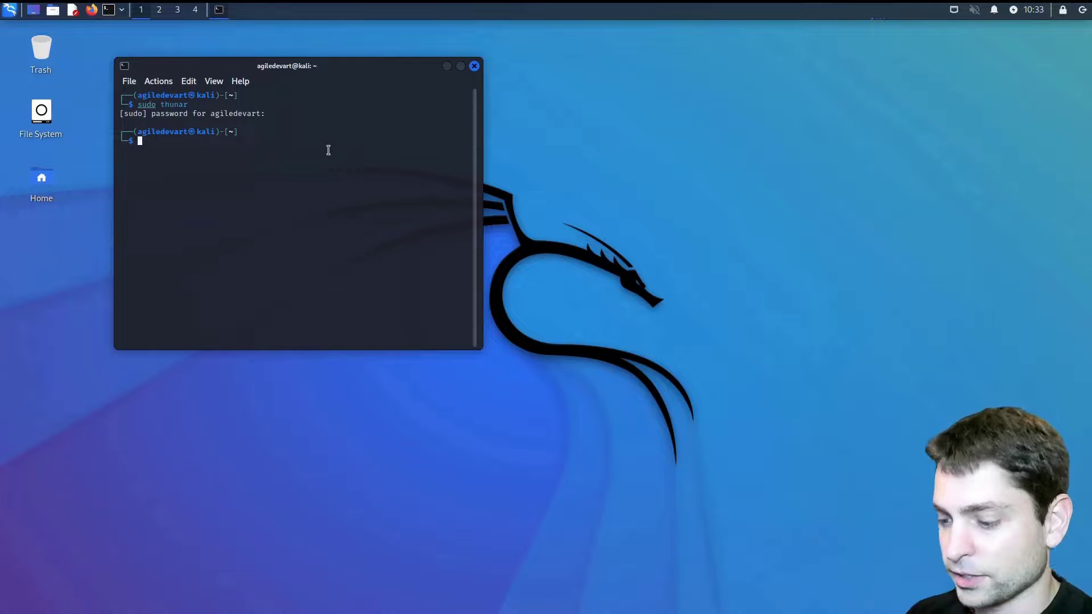
text(sudo grub)
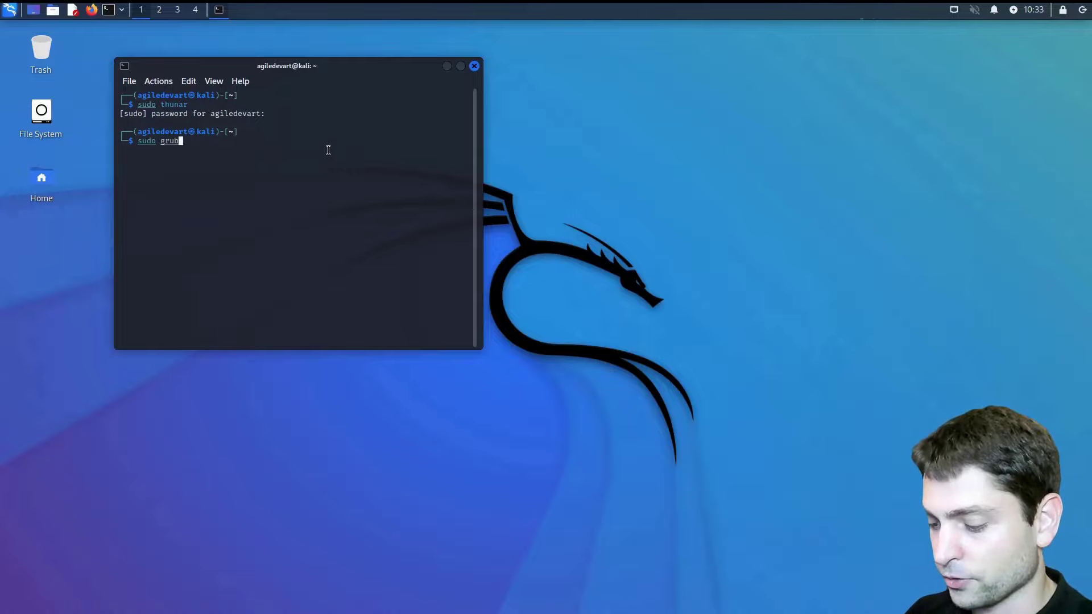
text(-install -)
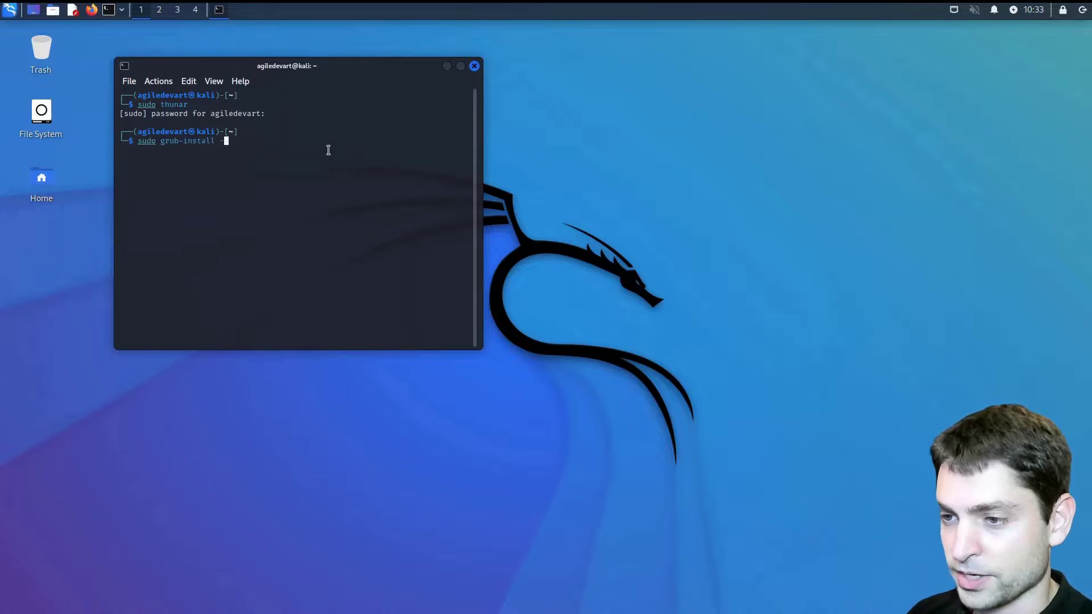
text(-removable -)
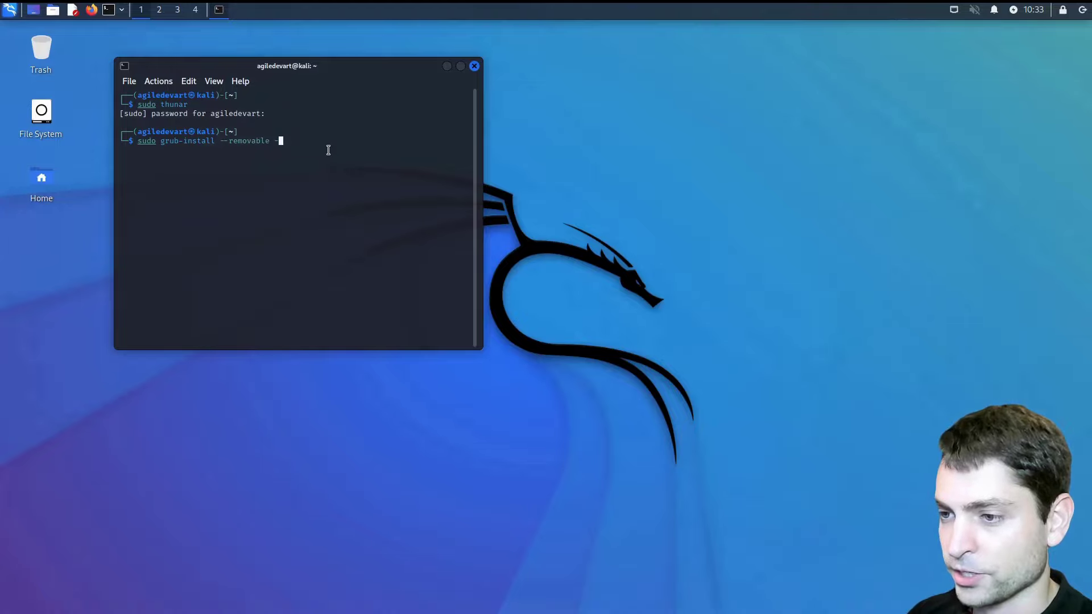
text(-recheck )
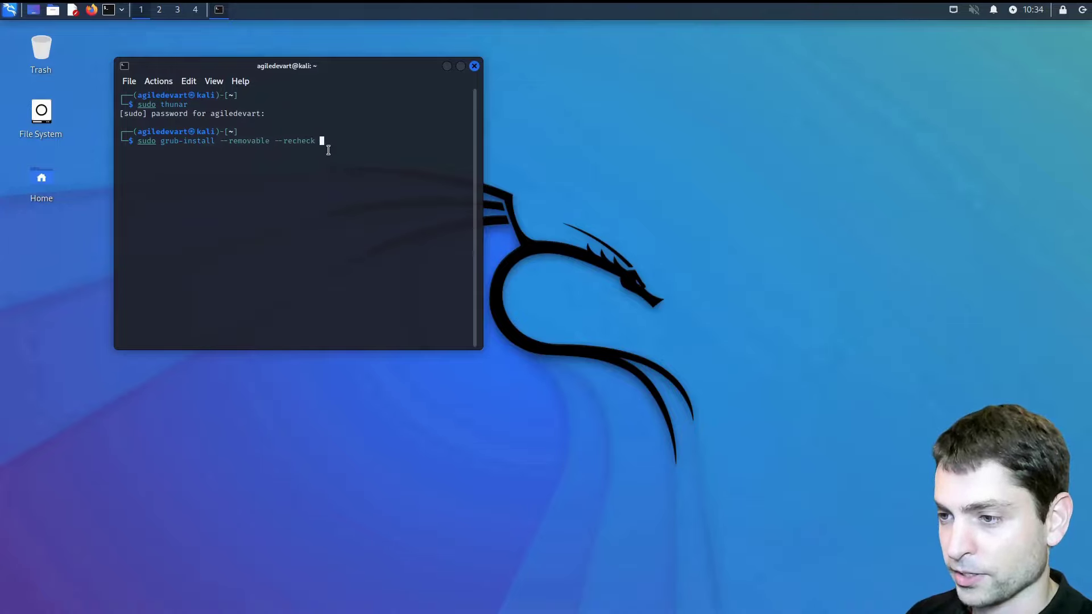
text(--efi-)
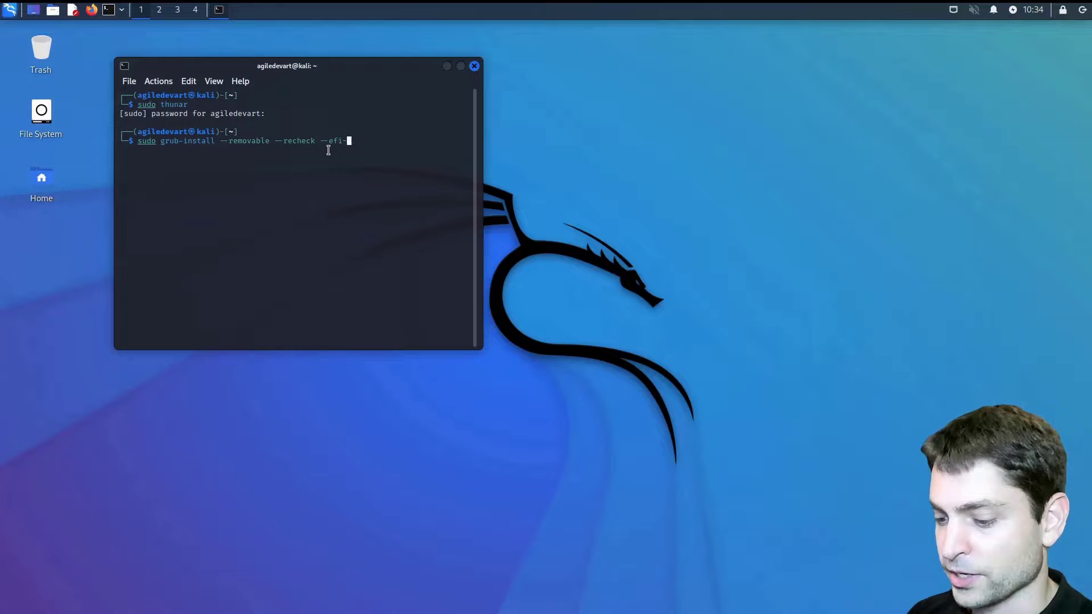
text(directory=)
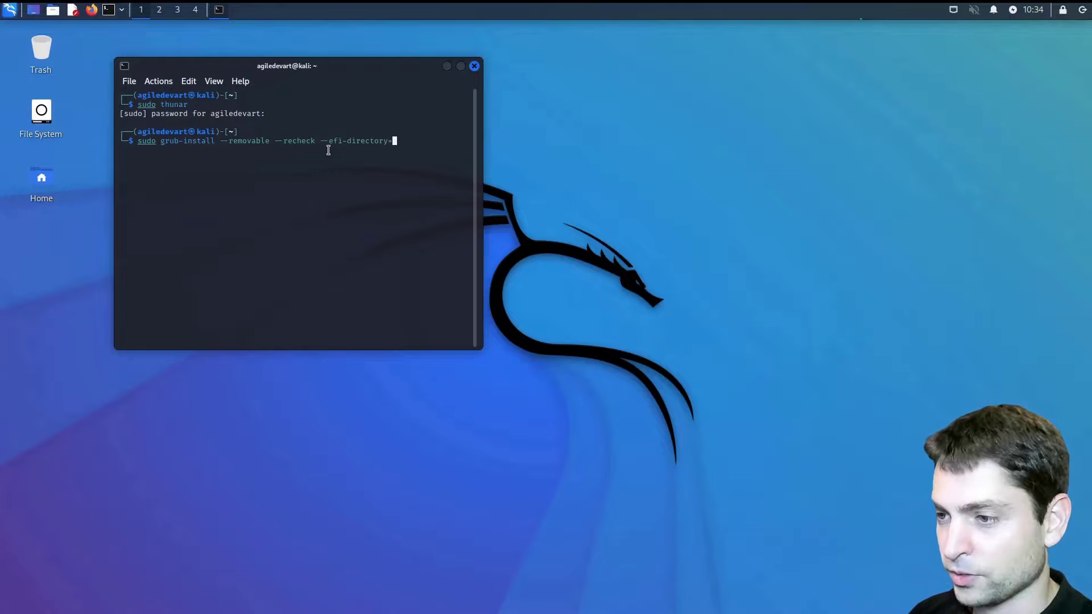
text(/boot/)
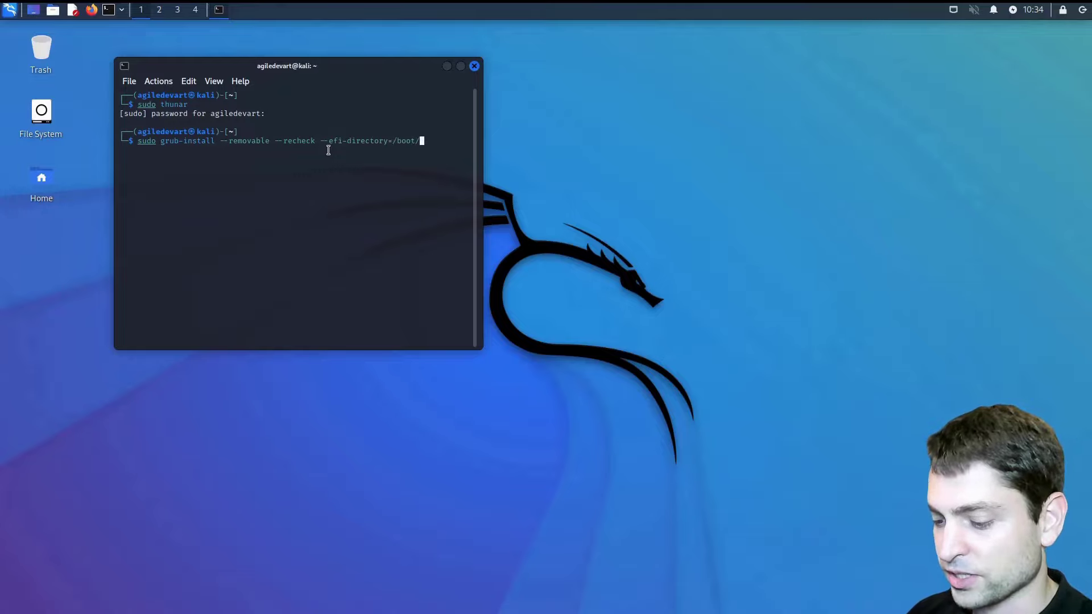
text(efi)
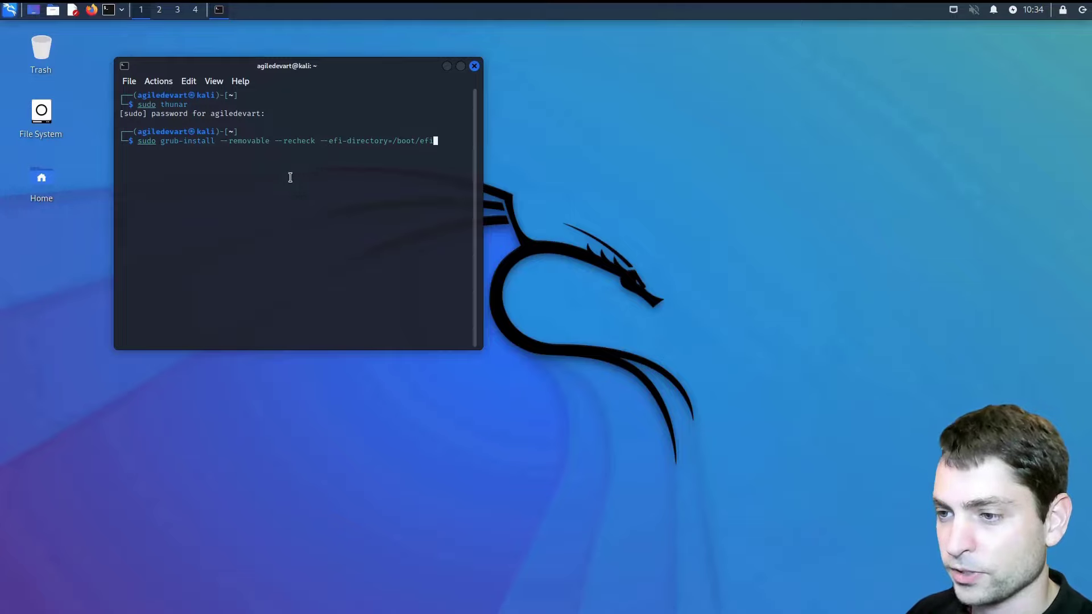
key(Return)
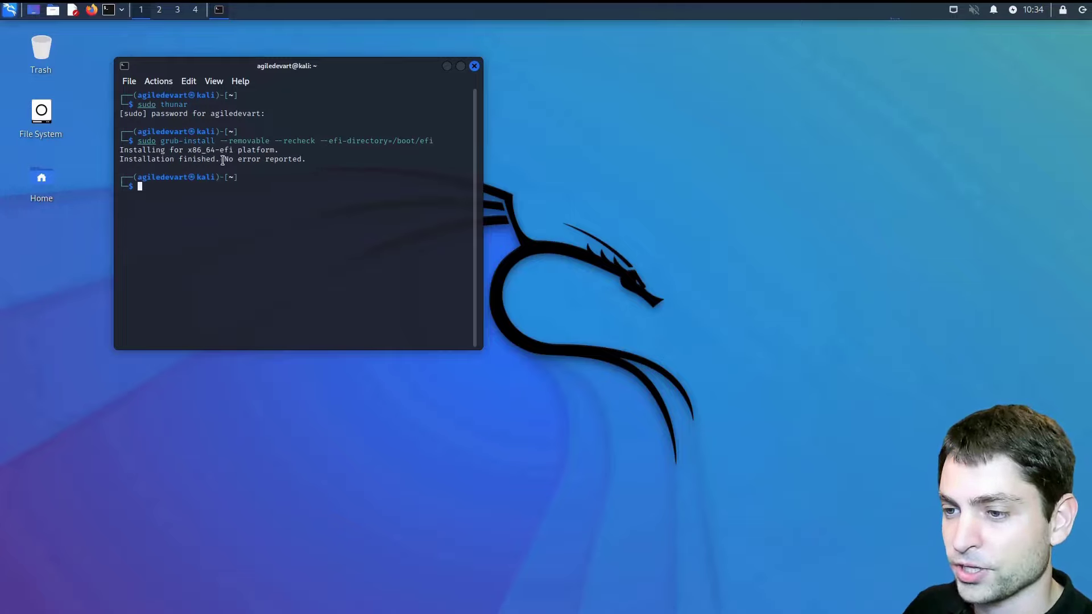
key(Up)
key(Up)
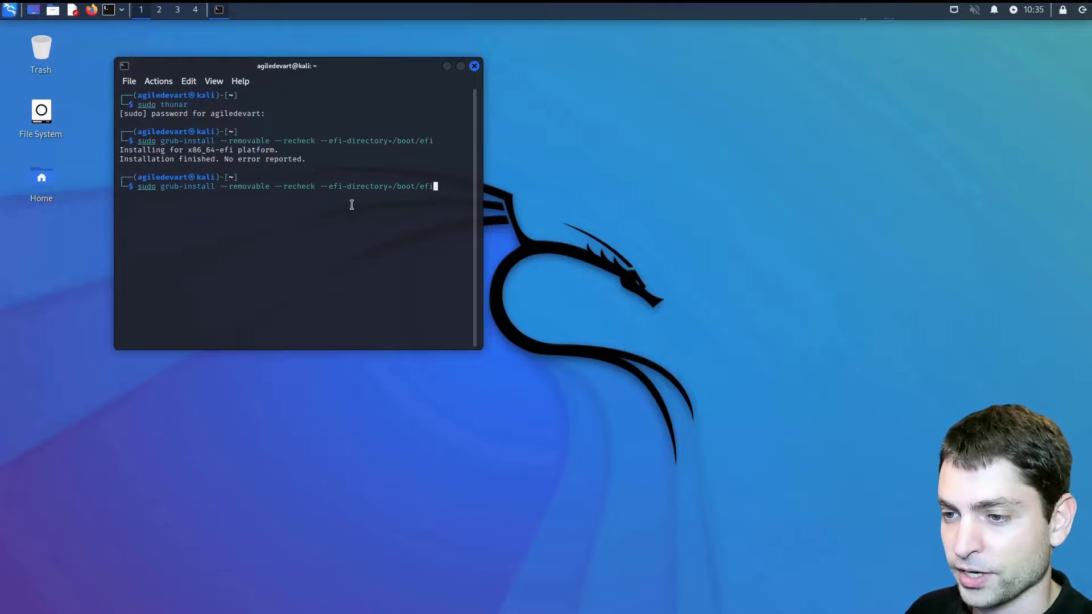
Rerun sudo thunar, check /boot/efi/EFI/BOOT holds BOOTX64.EFI, then close Thunar
key(Return)
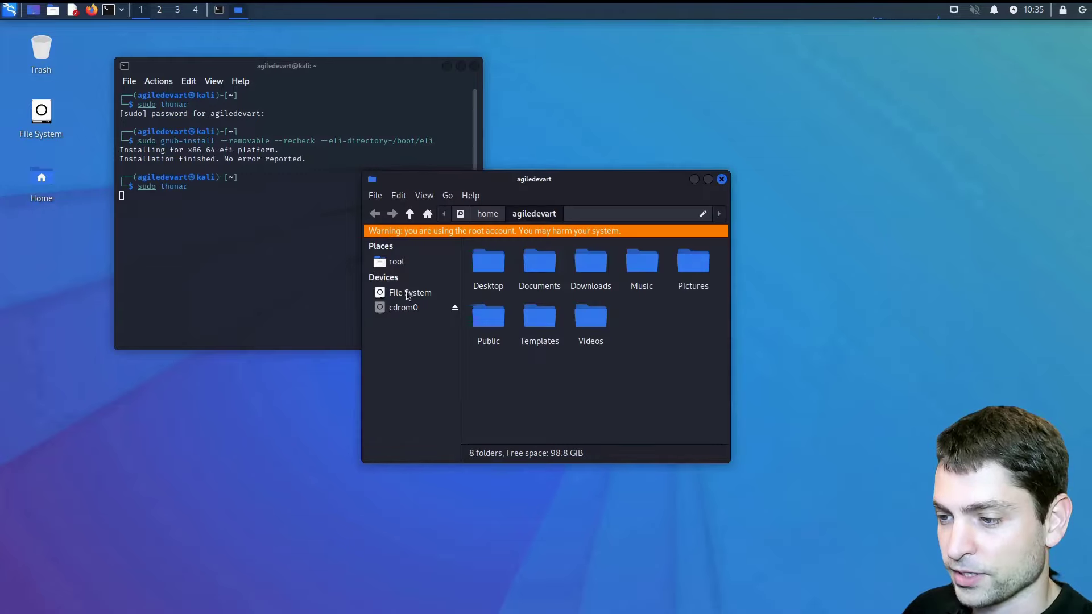
click(410, 293)
double_click(551, 262)
double_click(504, 262)
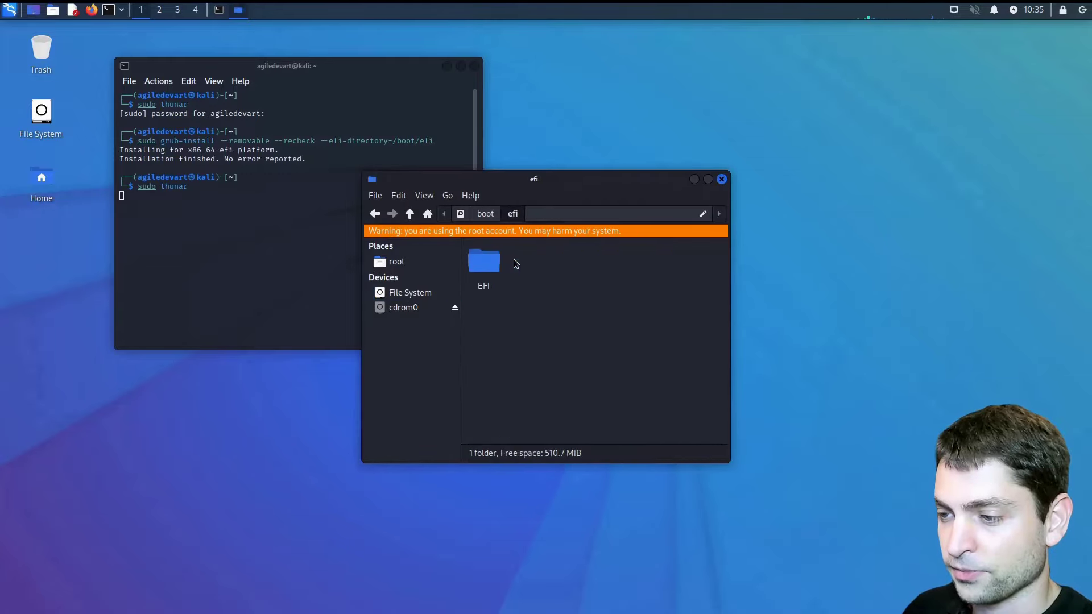
double_click(490, 263)
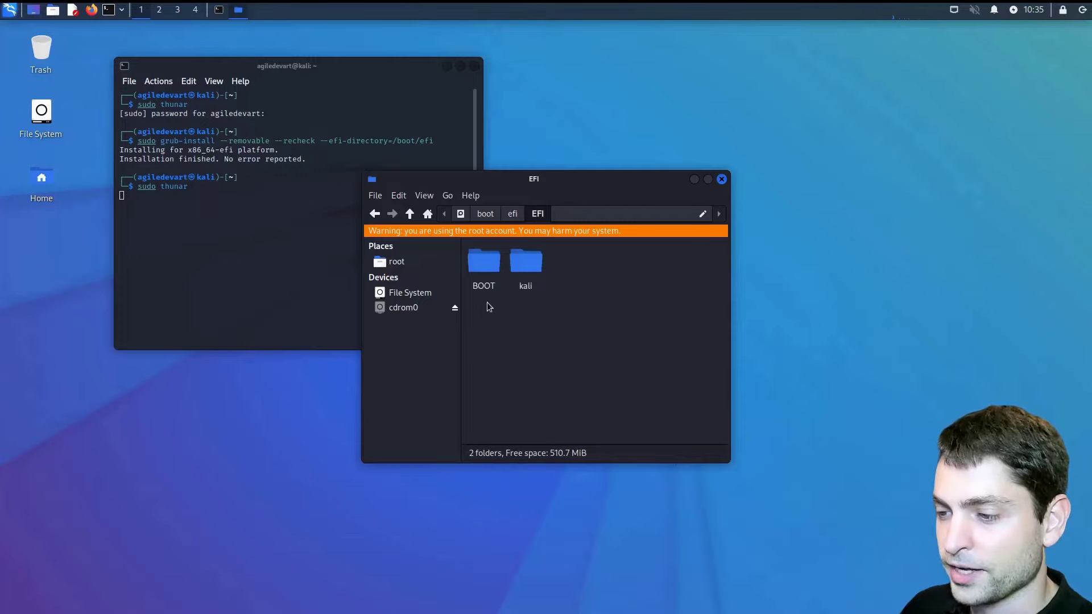
double_click(486, 268)
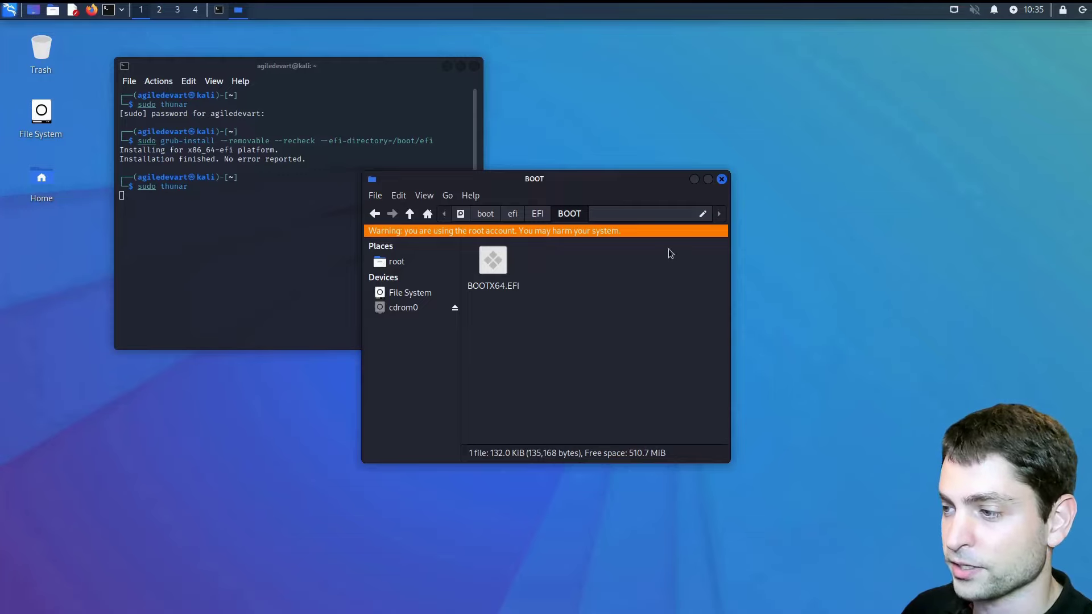
click(723, 179)
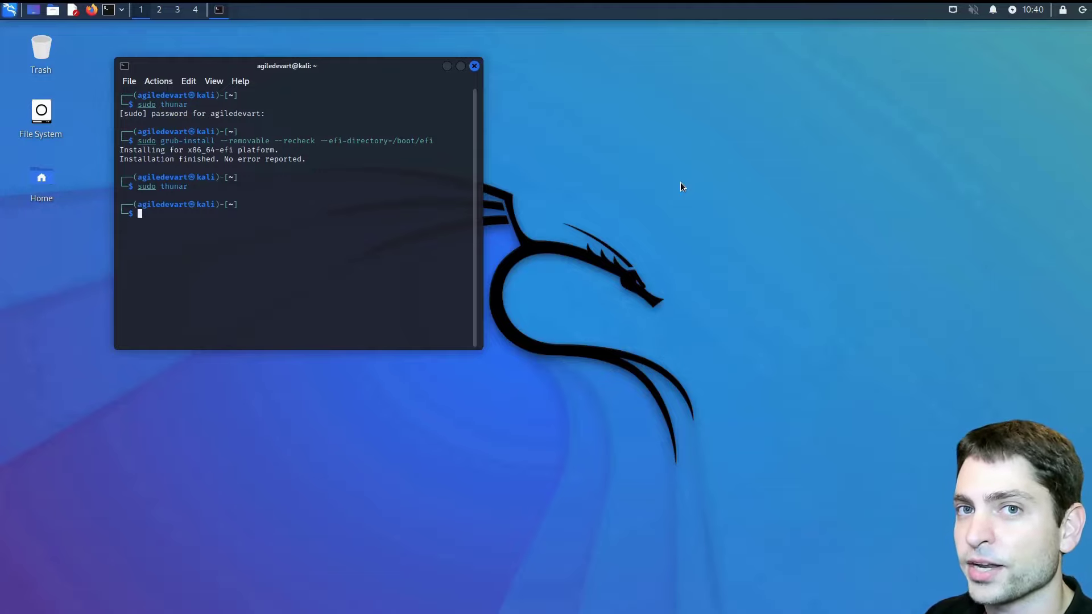
click(953, 10)
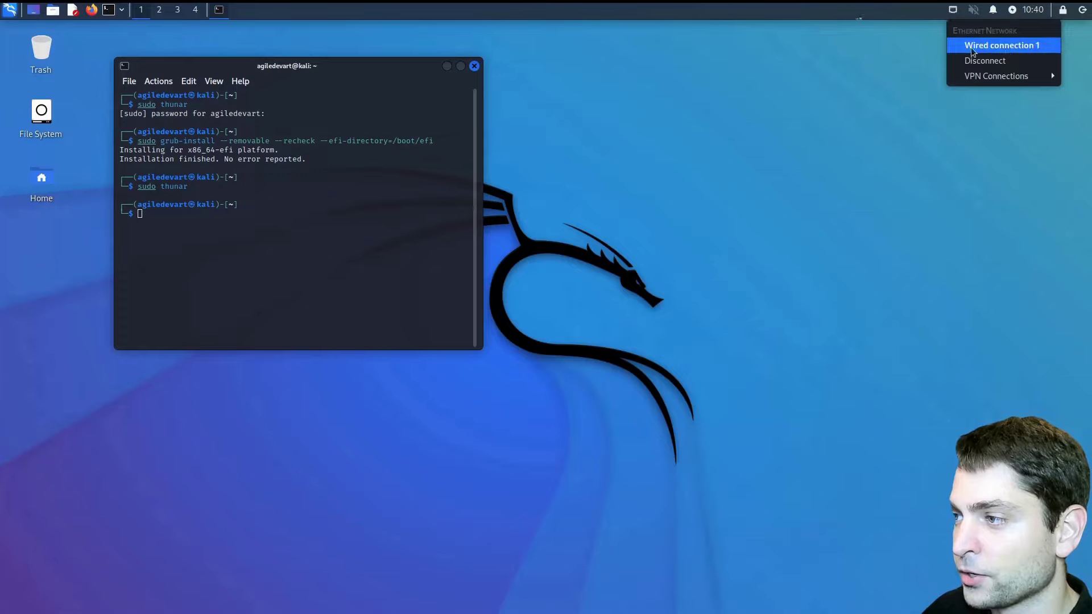
click(881, 112)
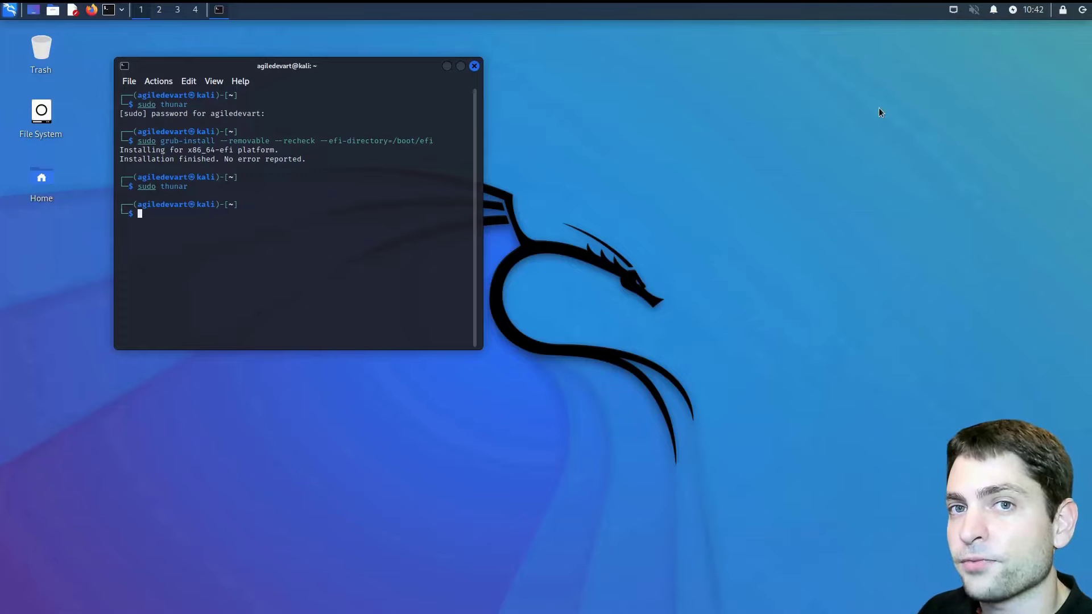